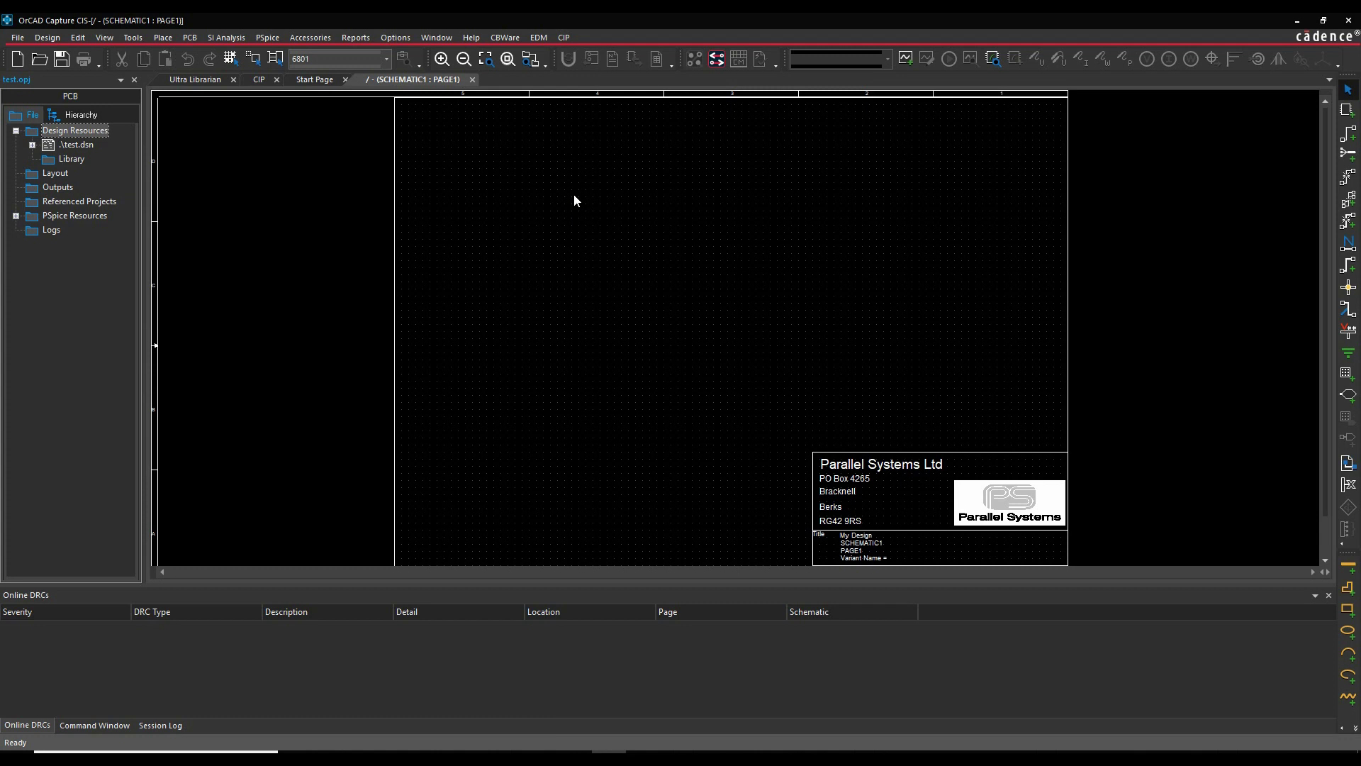
# Step: Open the Place Part panel and look through the online part search providers
pyautogui.click(163, 37)
pyautogui.click(183, 60)
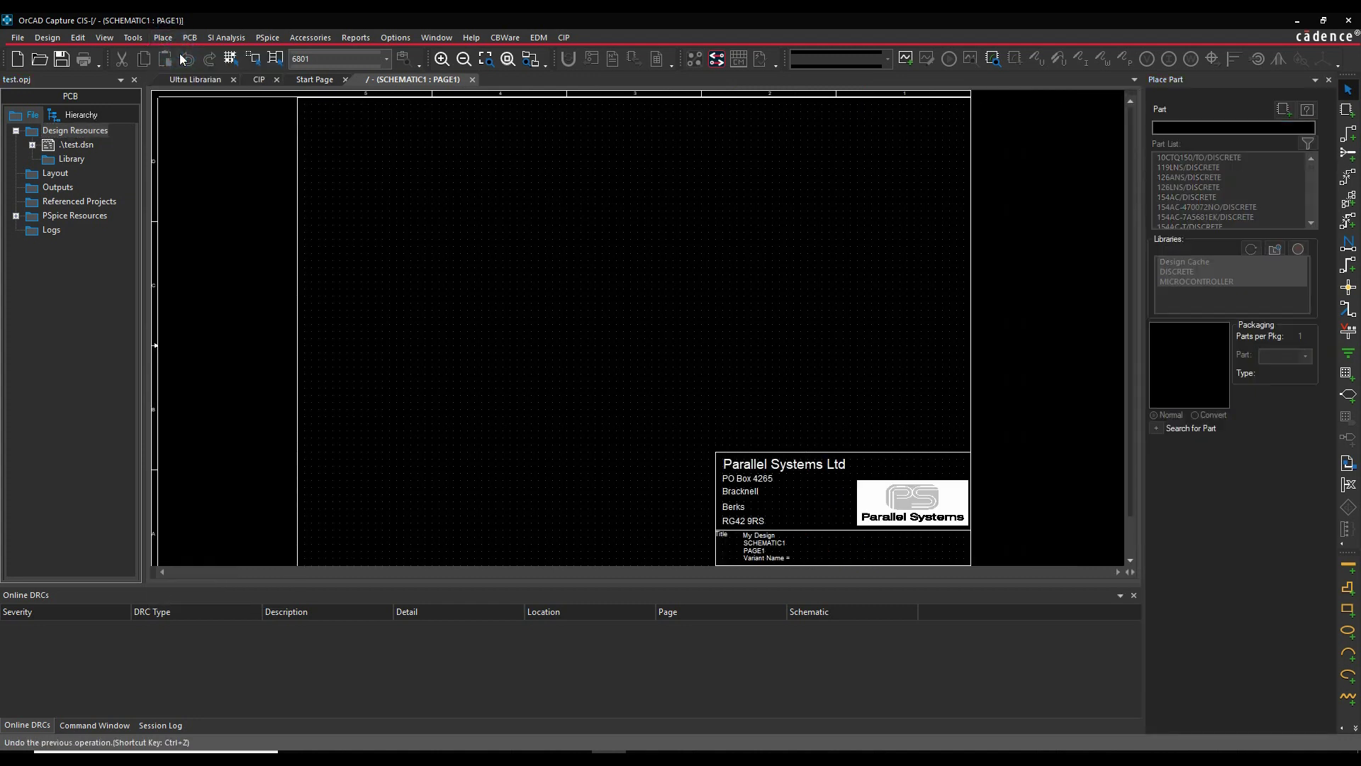
pyautogui.click(163, 37)
pyautogui.click(198, 90)
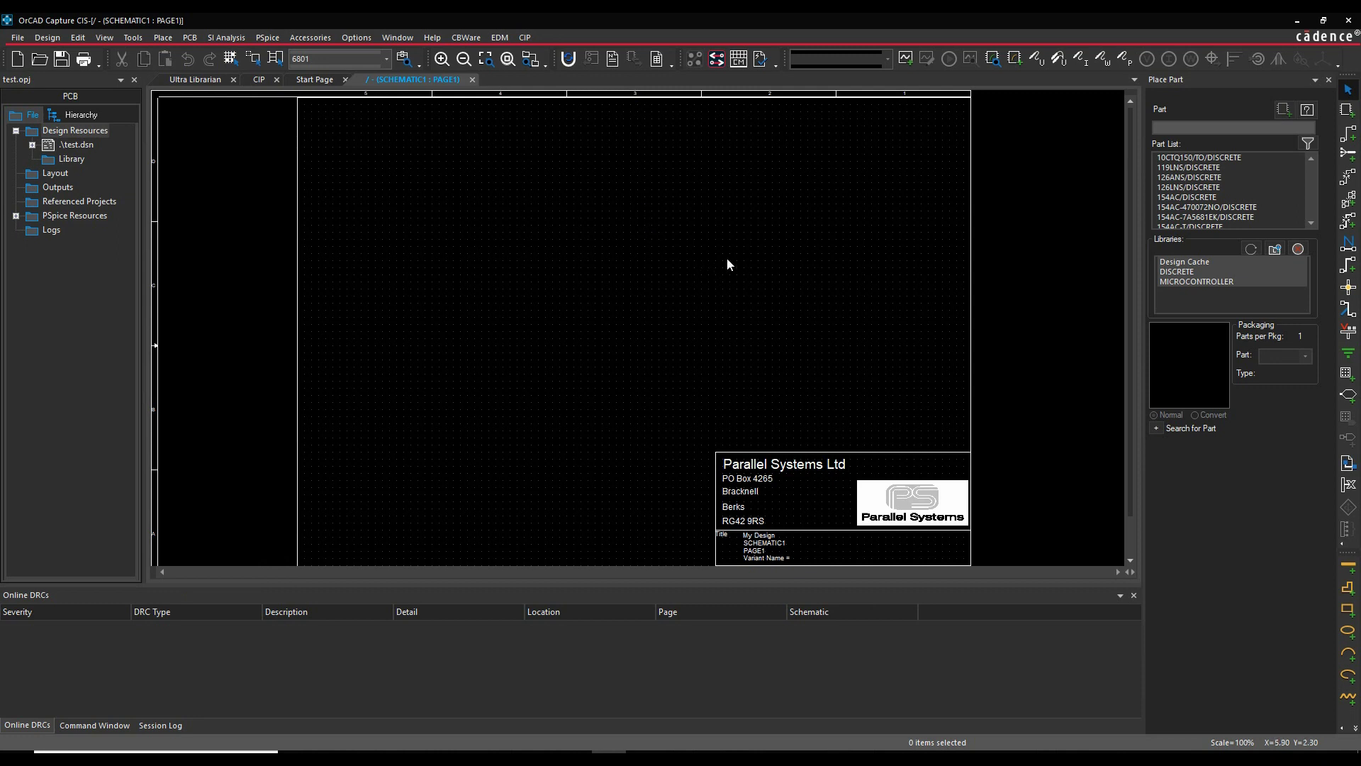
# Step: Place the 6801 part from the MICROCONTROLLER library as U1 and open its properties
pyautogui.click(1197, 282)
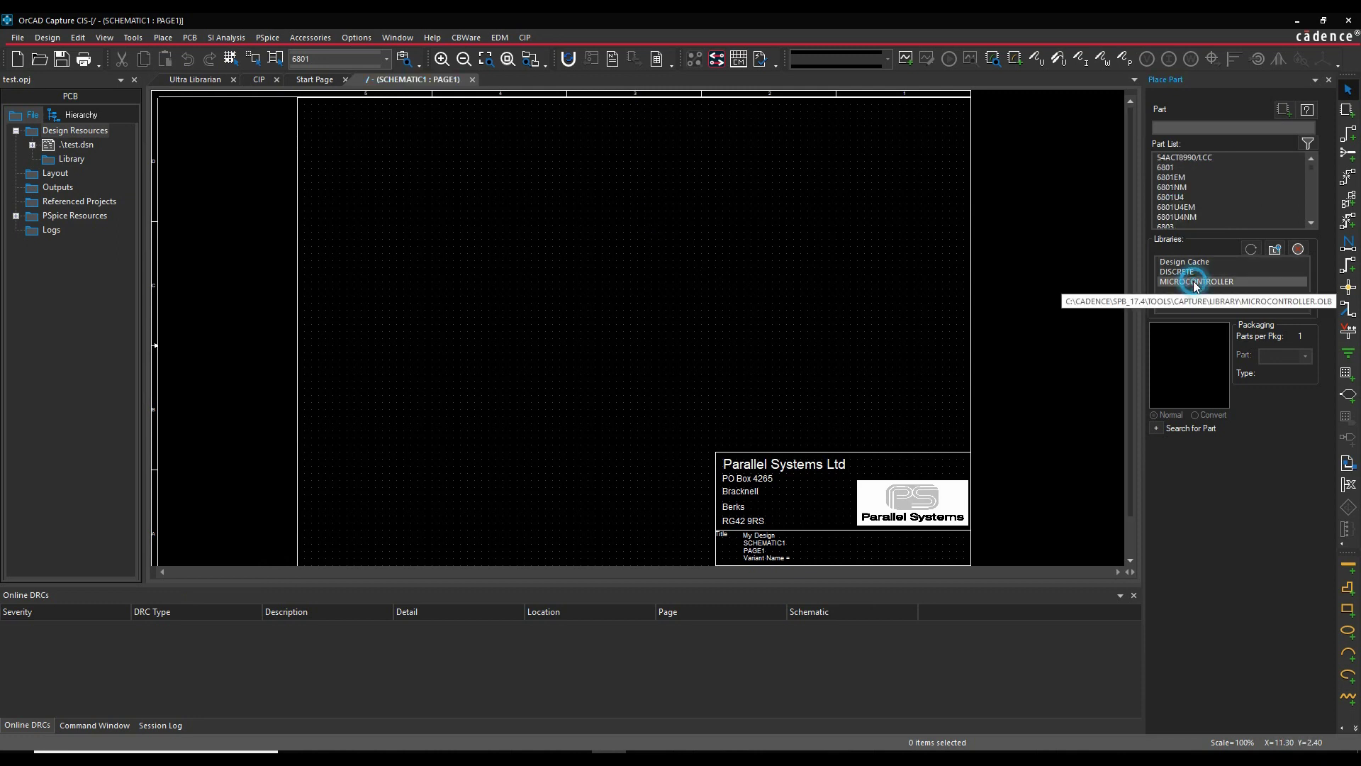
pyautogui.doubleClick(1173, 169)
pyautogui.click(423, 176)
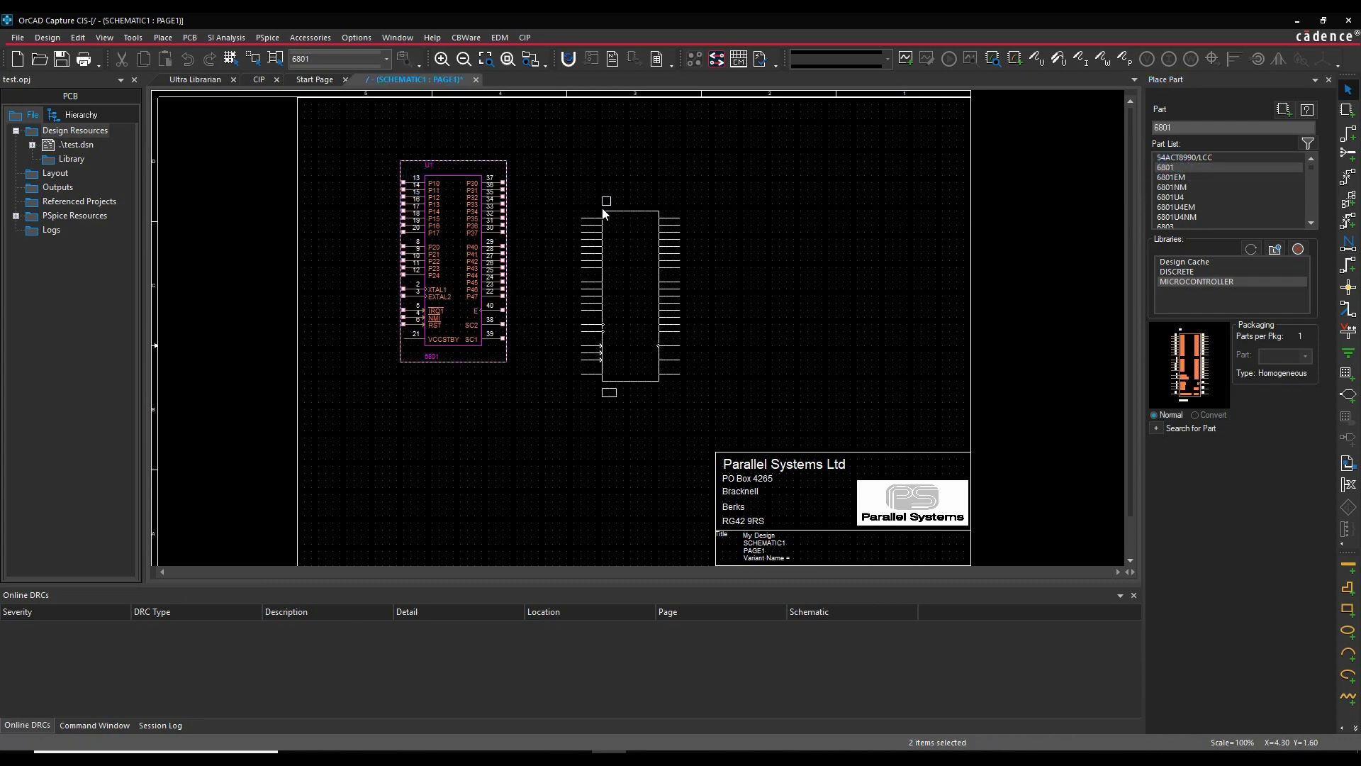
pyautogui.press('Escape')
pyautogui.press('i')
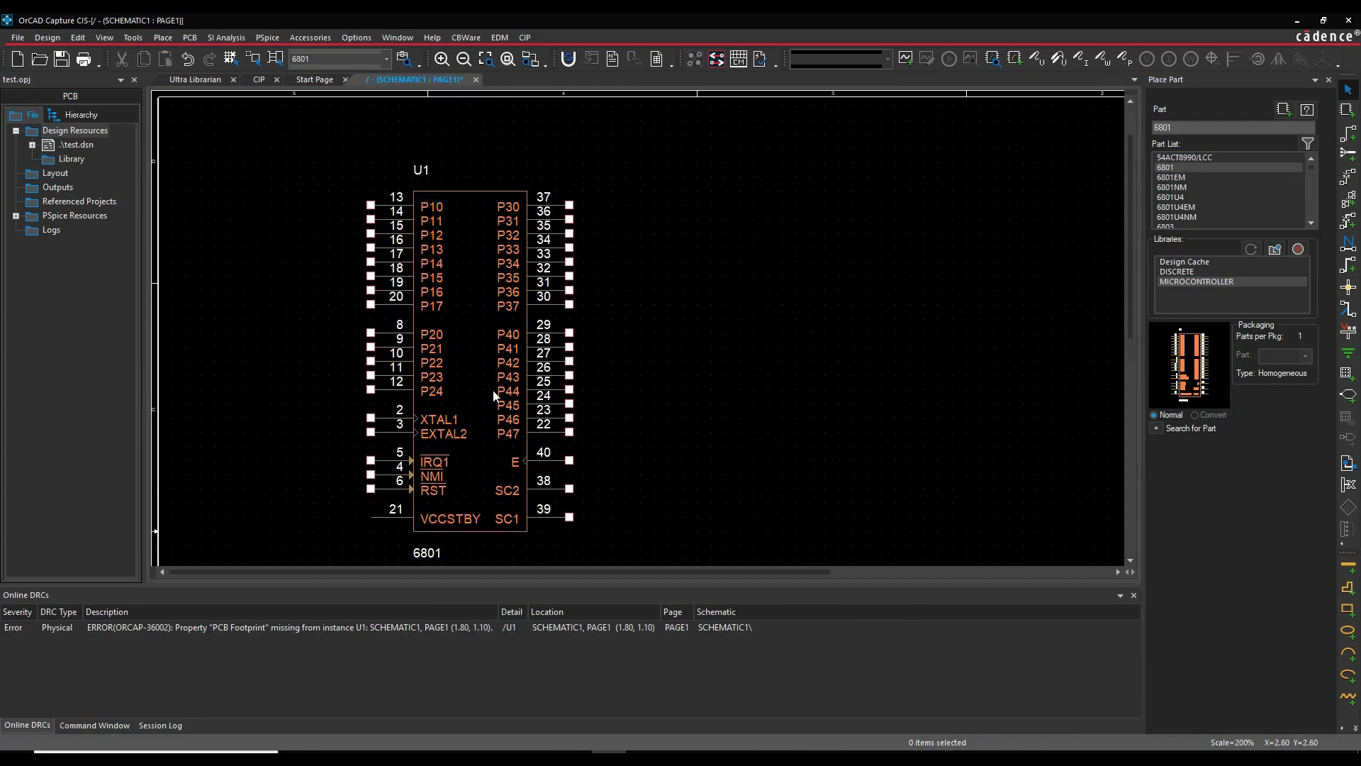
pyautogui.doubleClick(474, 377)
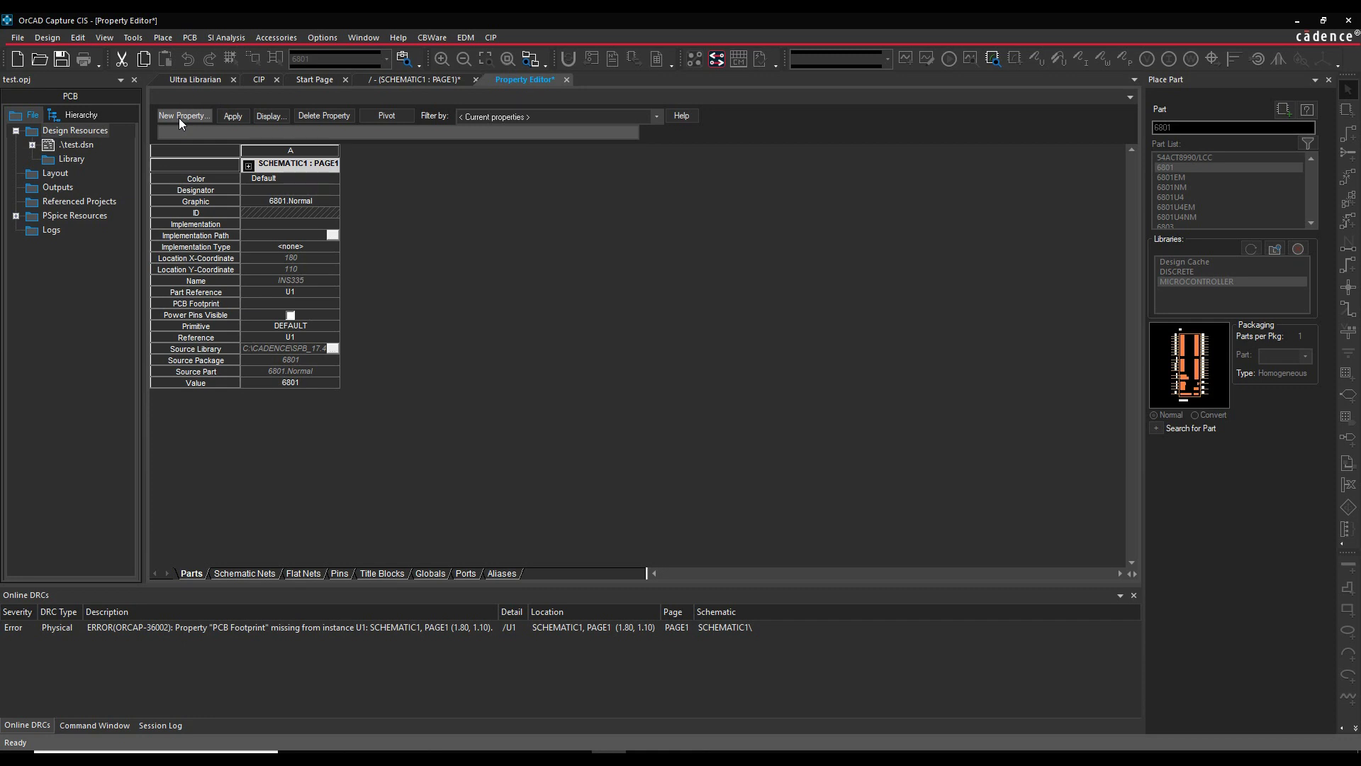
pyautogui.click(567, 79)
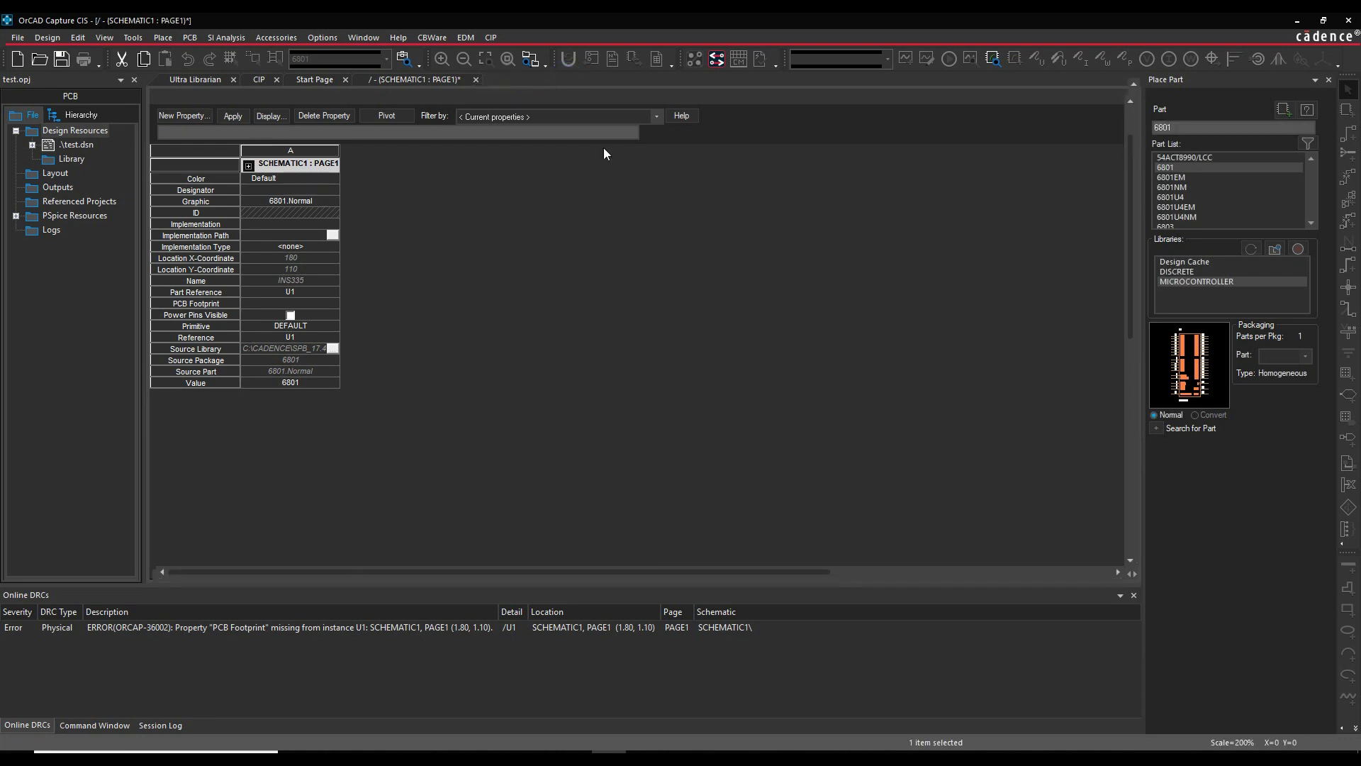
pyautogui.click(607, 239)
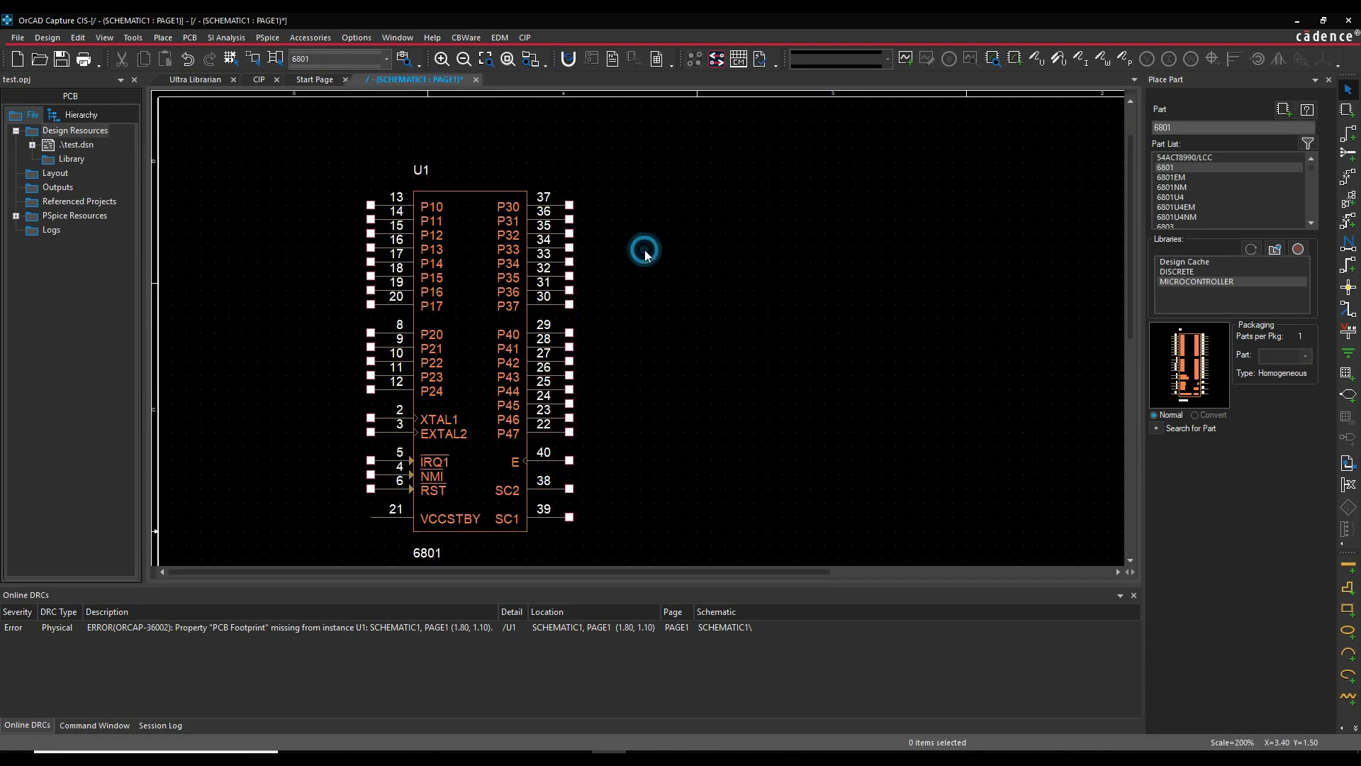
# Step: Place resistor R from the DISCRETE library as R1 beside U1 and check its properties
pyautogui.click(1183, 274)
pyautogui.doubleClick(1177, 127)
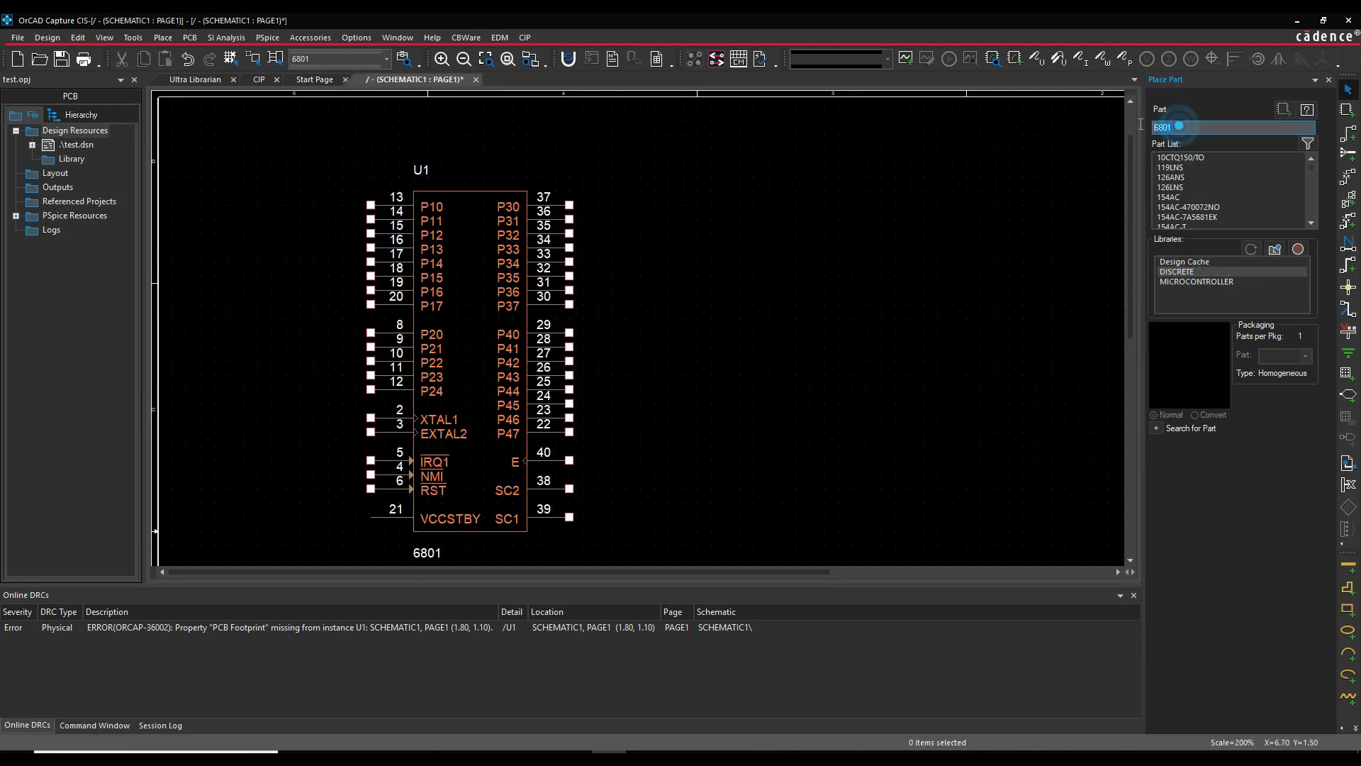
pyautogui.write('t')
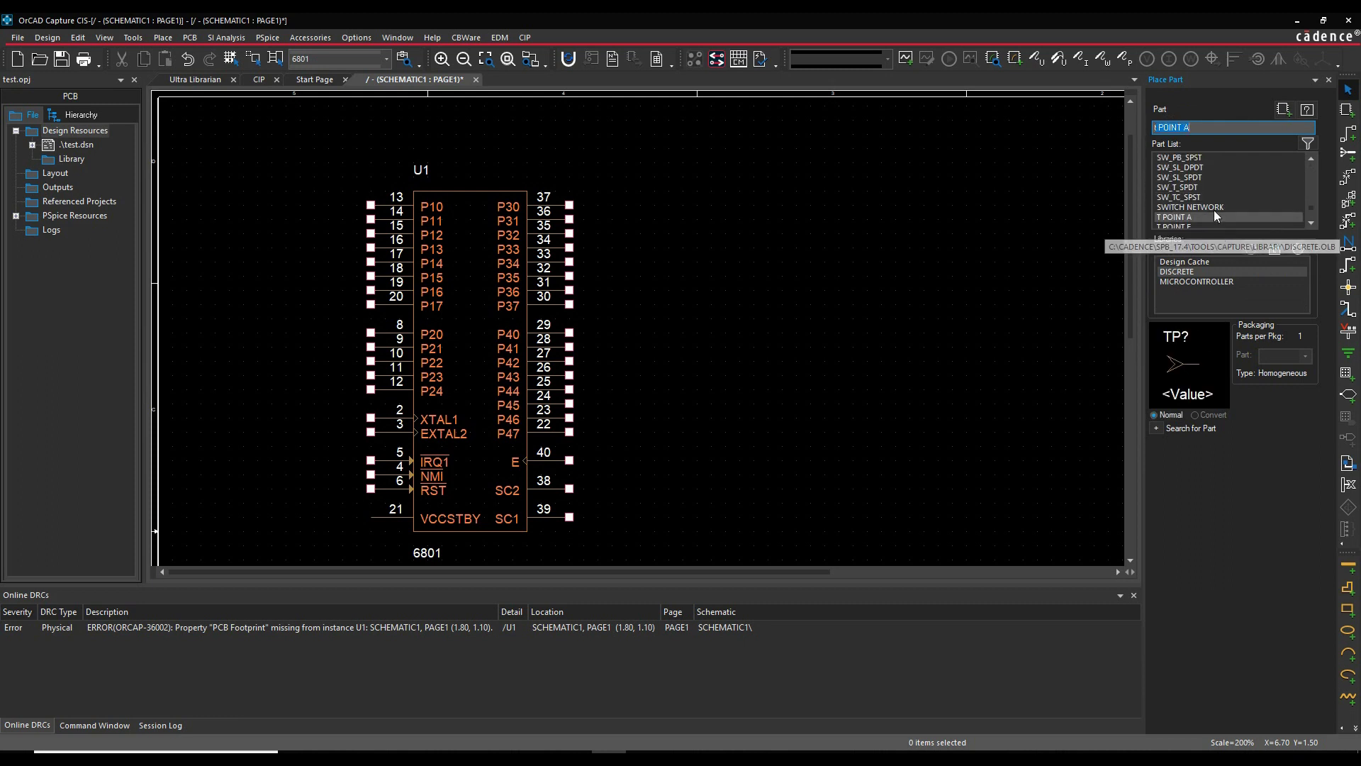
pyautogui.press('BackSpace')
pyautogui.press('BackSpace')
pyautogui.write('r')
pyautogui.doubleClick(1163, 158)
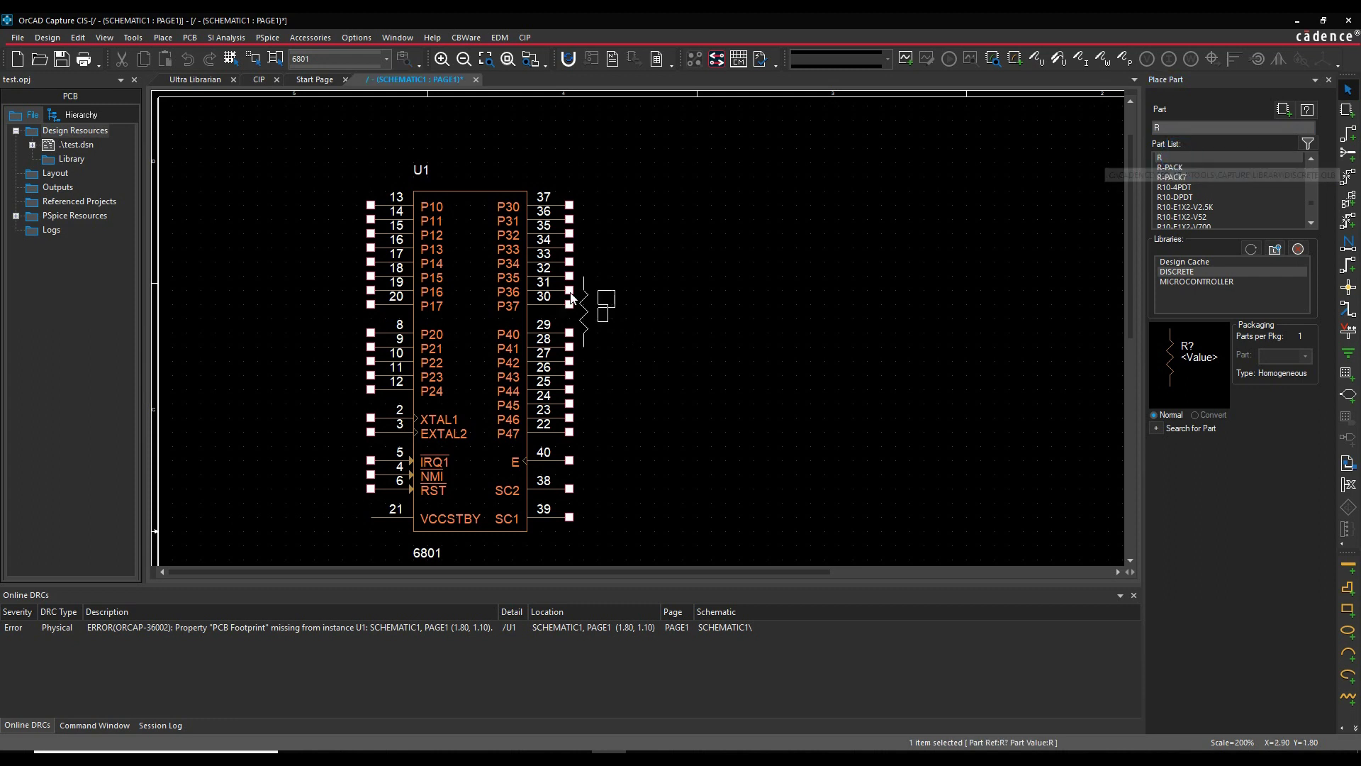
pyautogui.click(676, 291)
pyautogui.press('Escape')
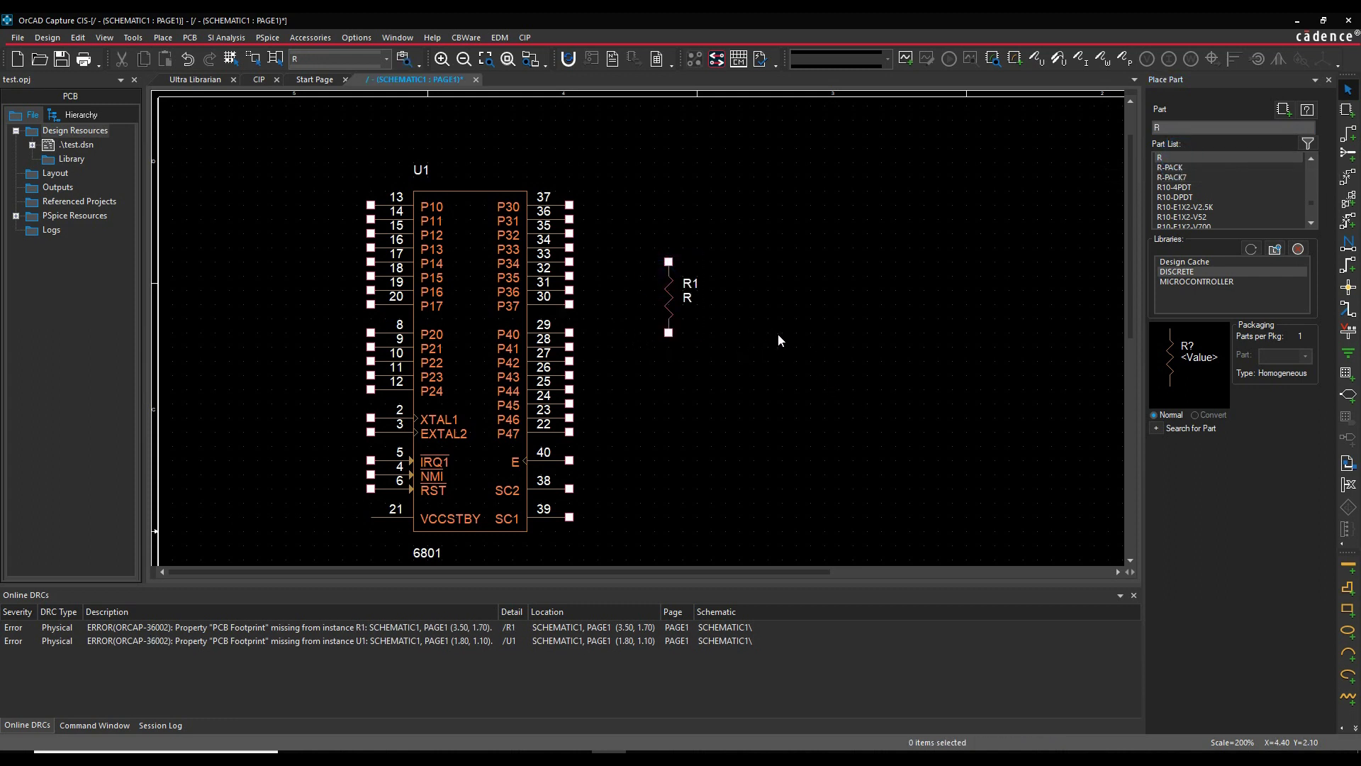
pyautogui.doubleClick(675, 298)
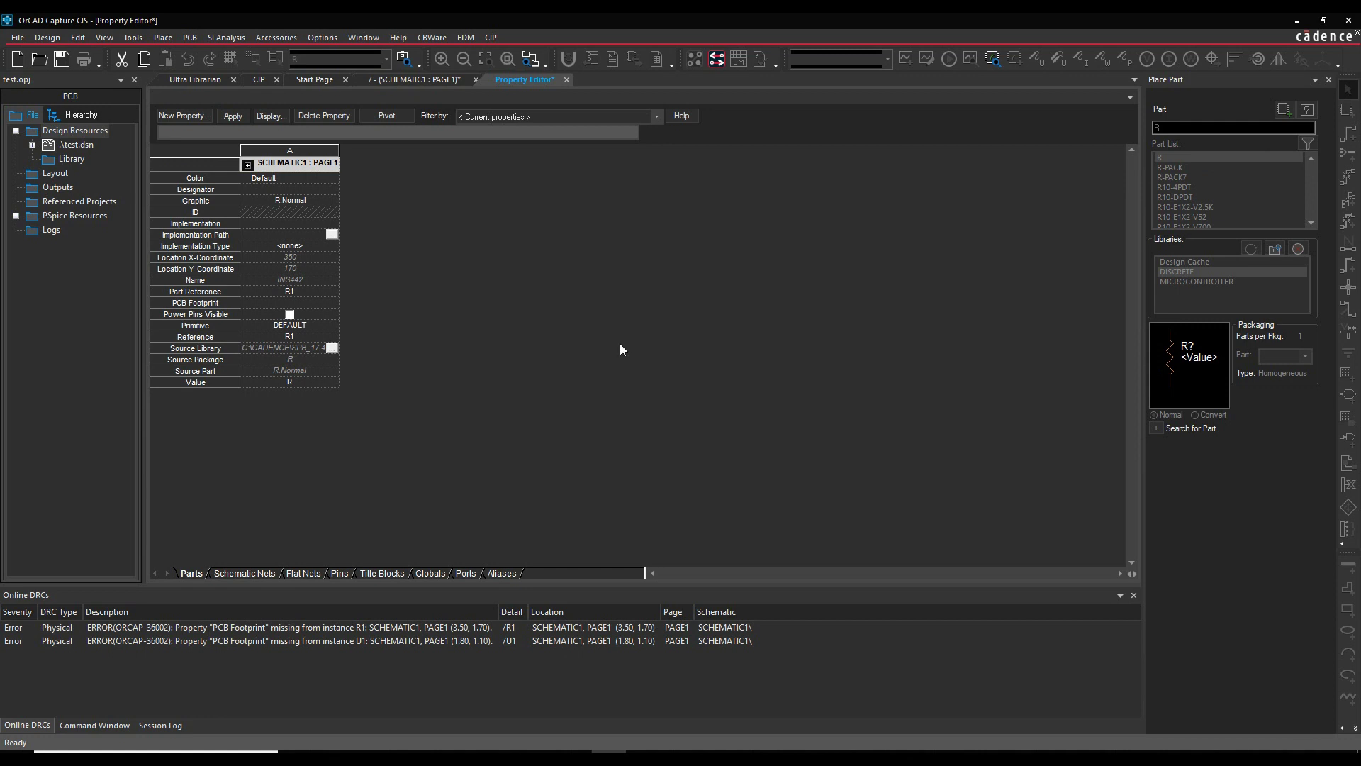
pyautogui.click(566, 80)
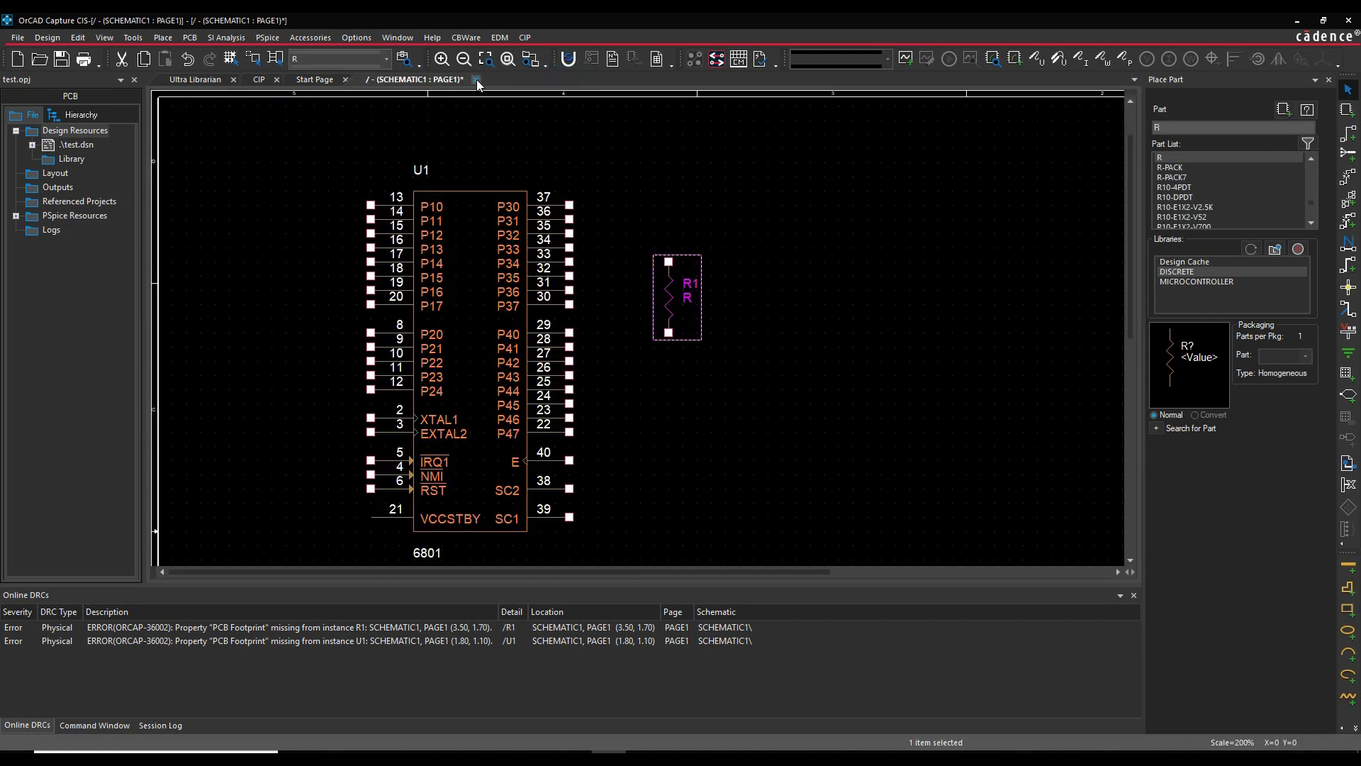
# Step: Box-select U1 and R1 and delete them from the sheet
pyautogui.click(790, 312)
pyautogui.moveTo(304, 146); pyautogui.dragTo(763, 407)
pyautogui.press('Delete')
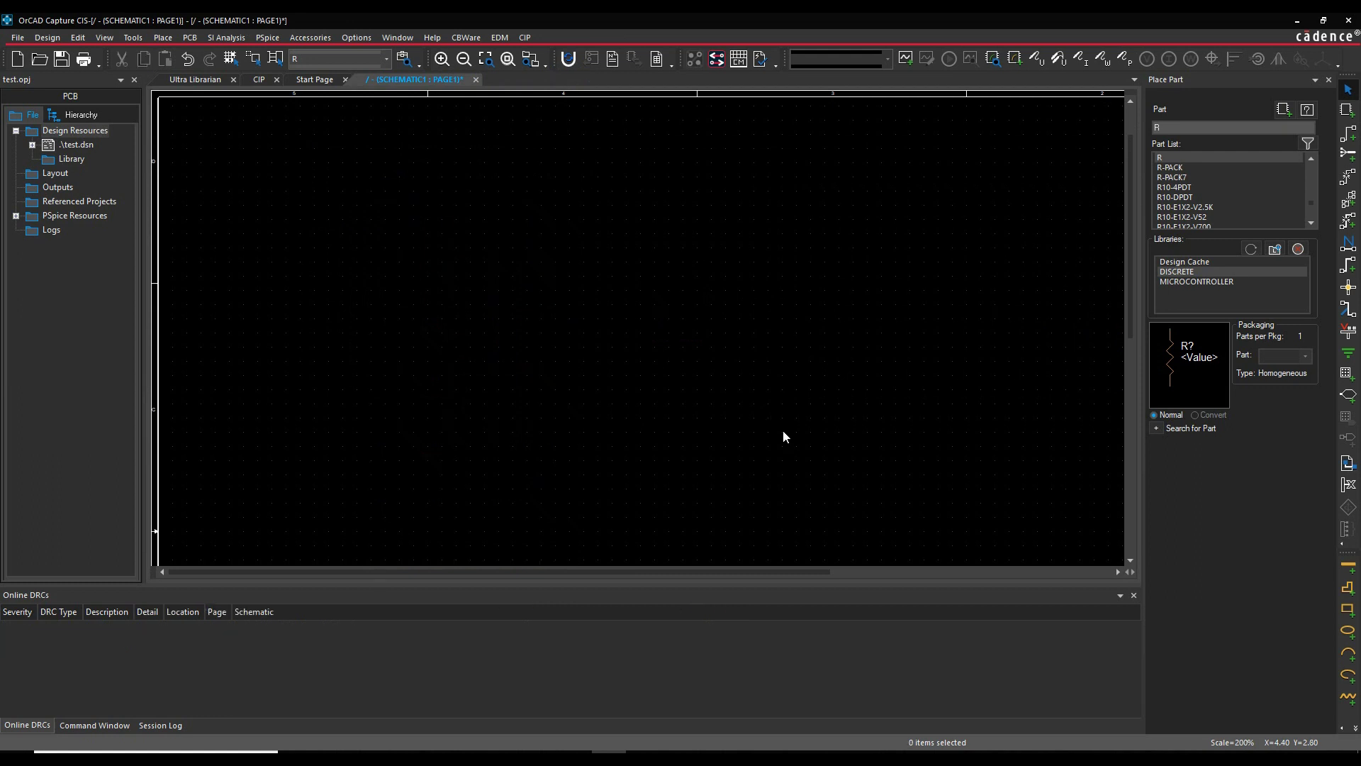
# Step: Close the Place Part panel and bring up the Windows Start menu
pyautogui.click(1329, 79)
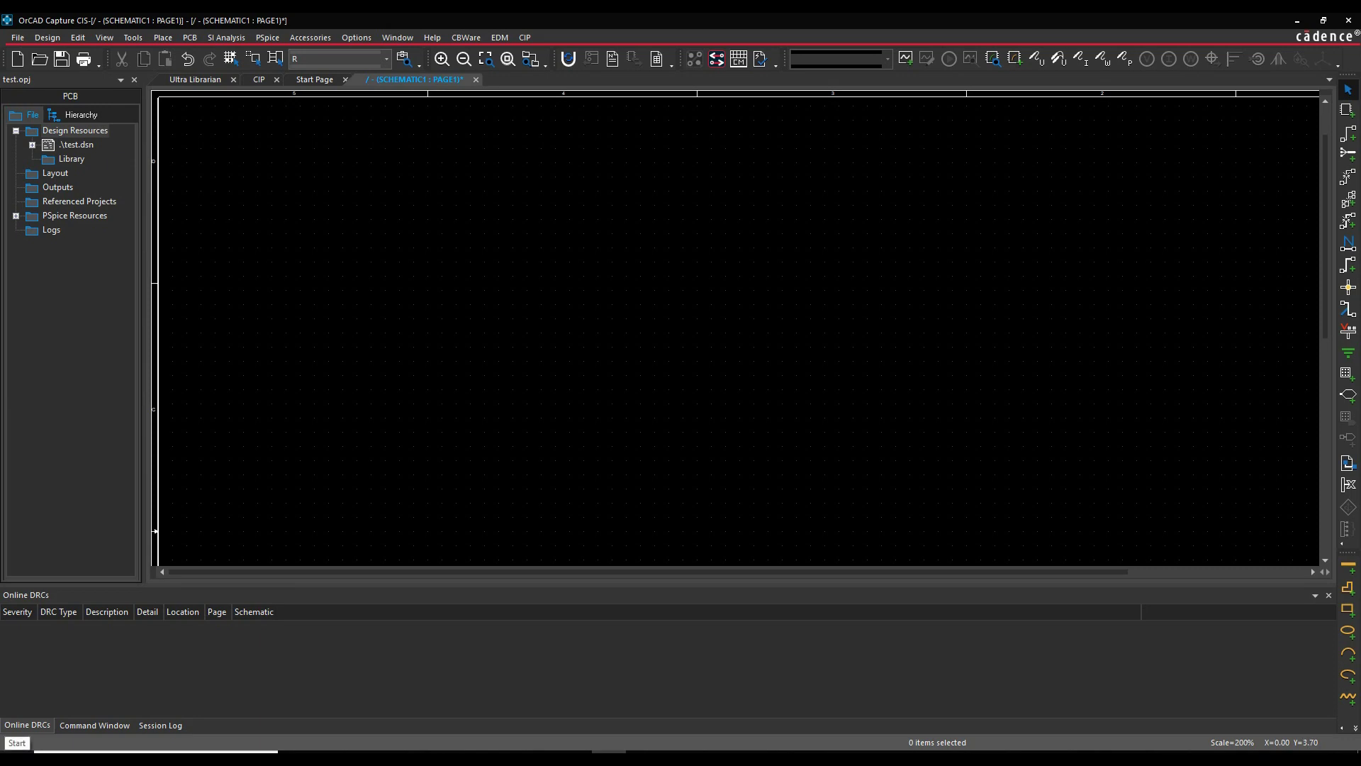
pyautogui.click(16, 758)
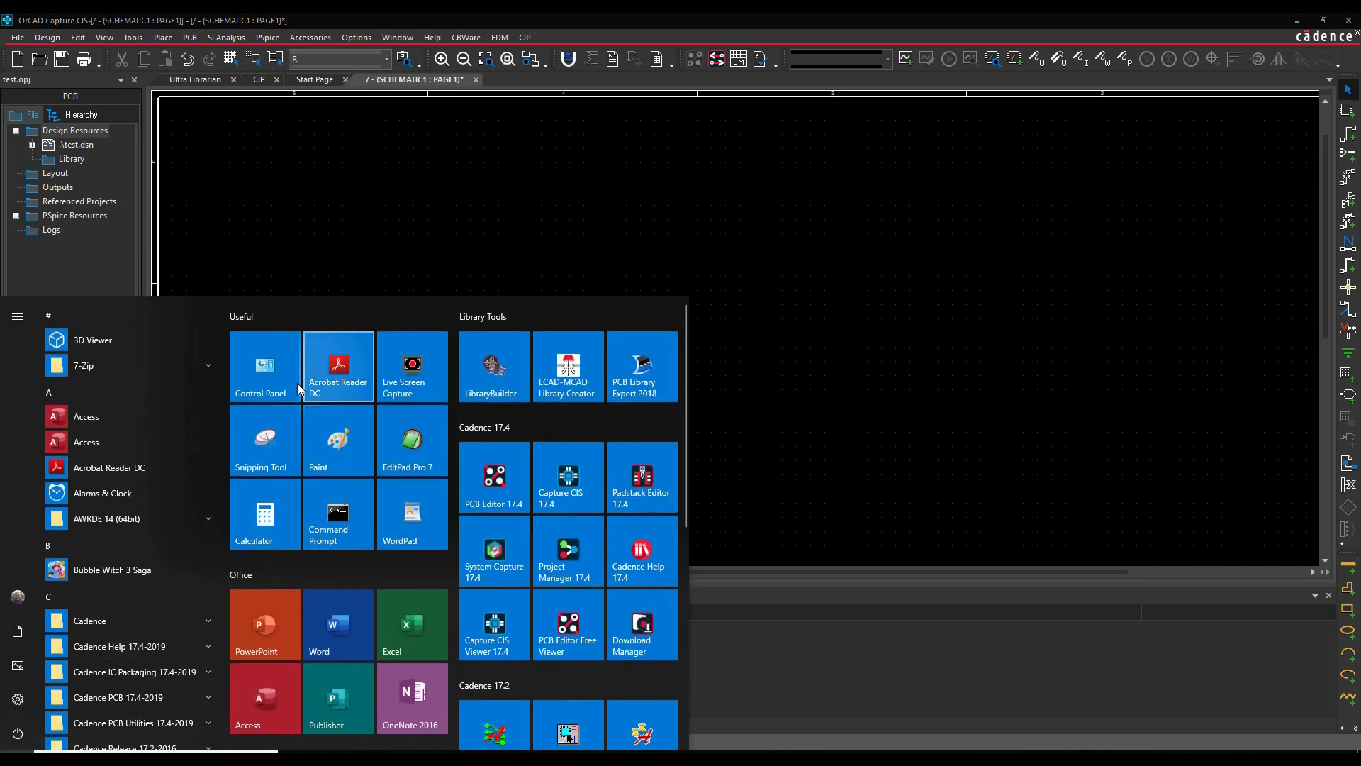
# Step: Open the 64-bit ODBC Data Source Administrator from Administrative Tools, showing the System DSN list
pyautogui.click(265, 371)
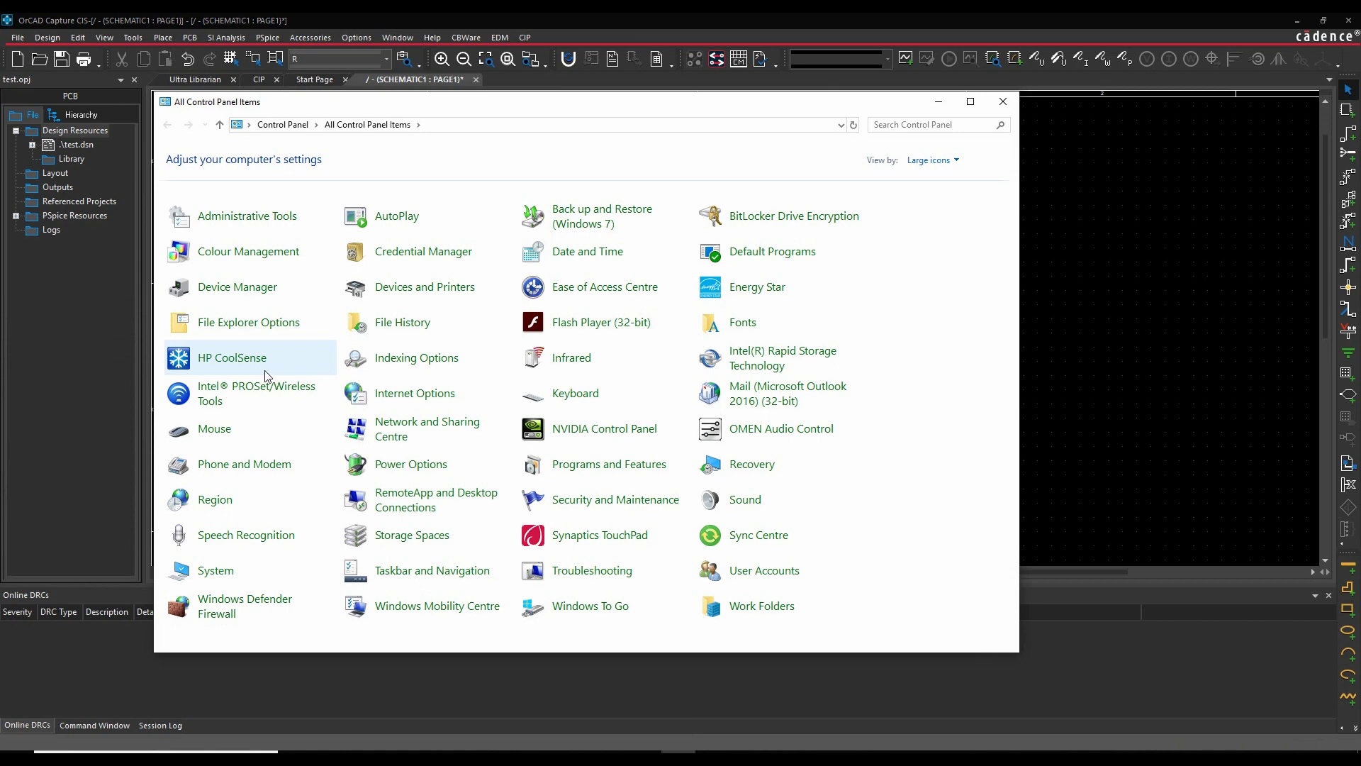
pyautogui.click(240, 220)
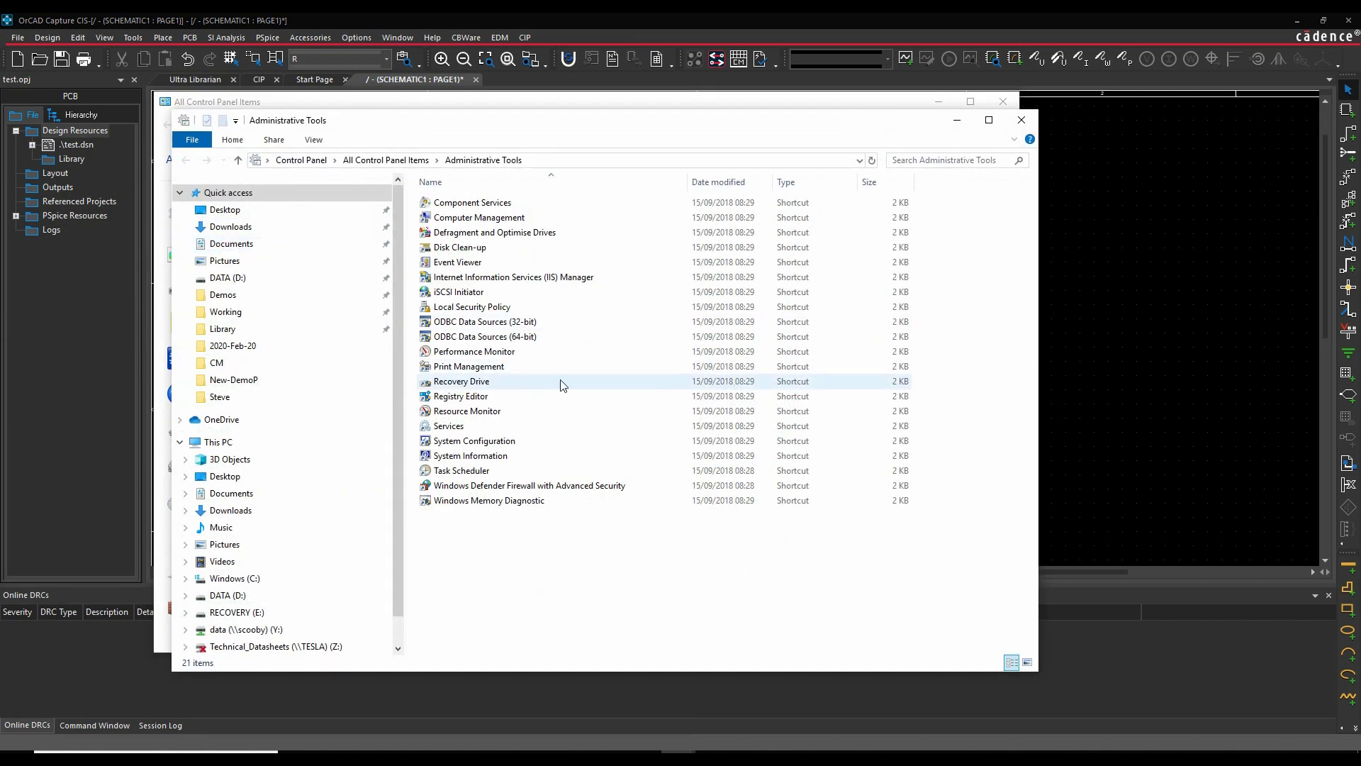
pyautogui.doubleClick(516, 341)
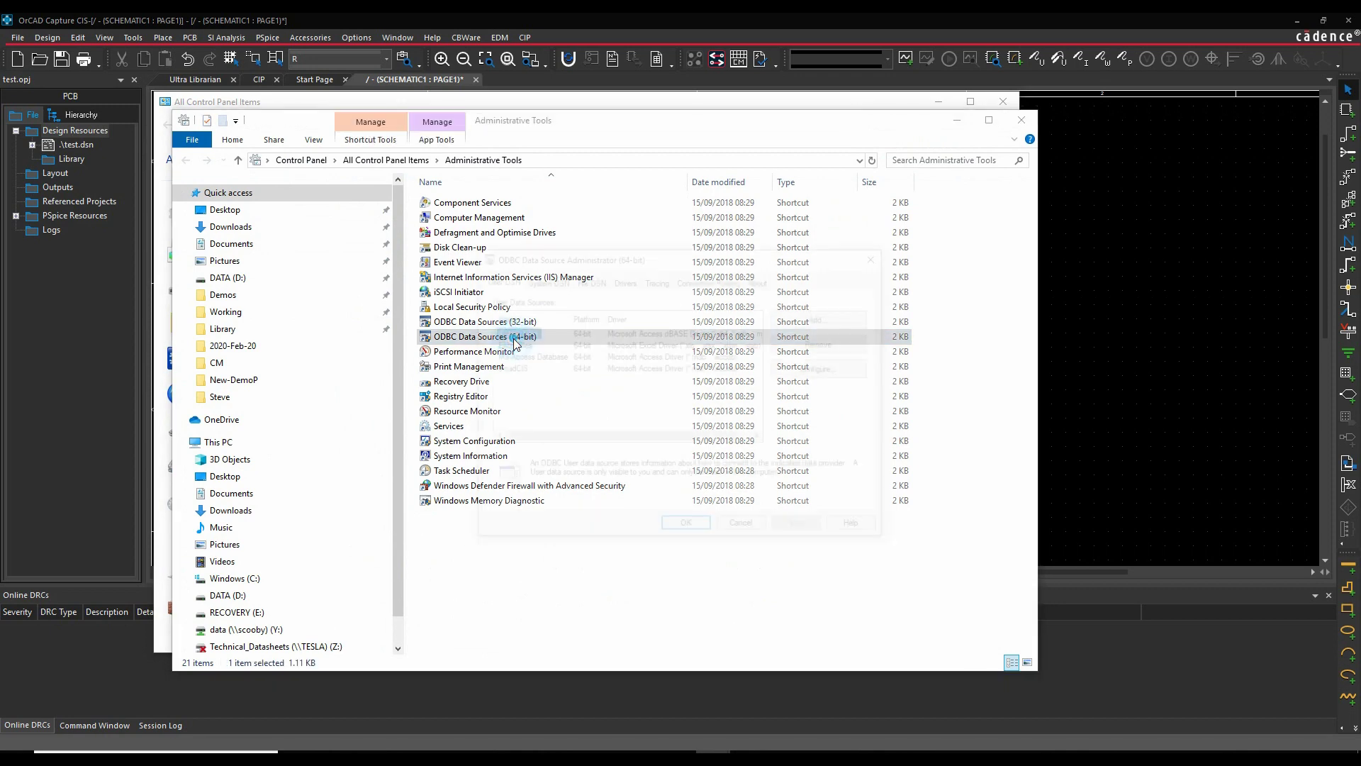
pyautogui.click(550, 280)
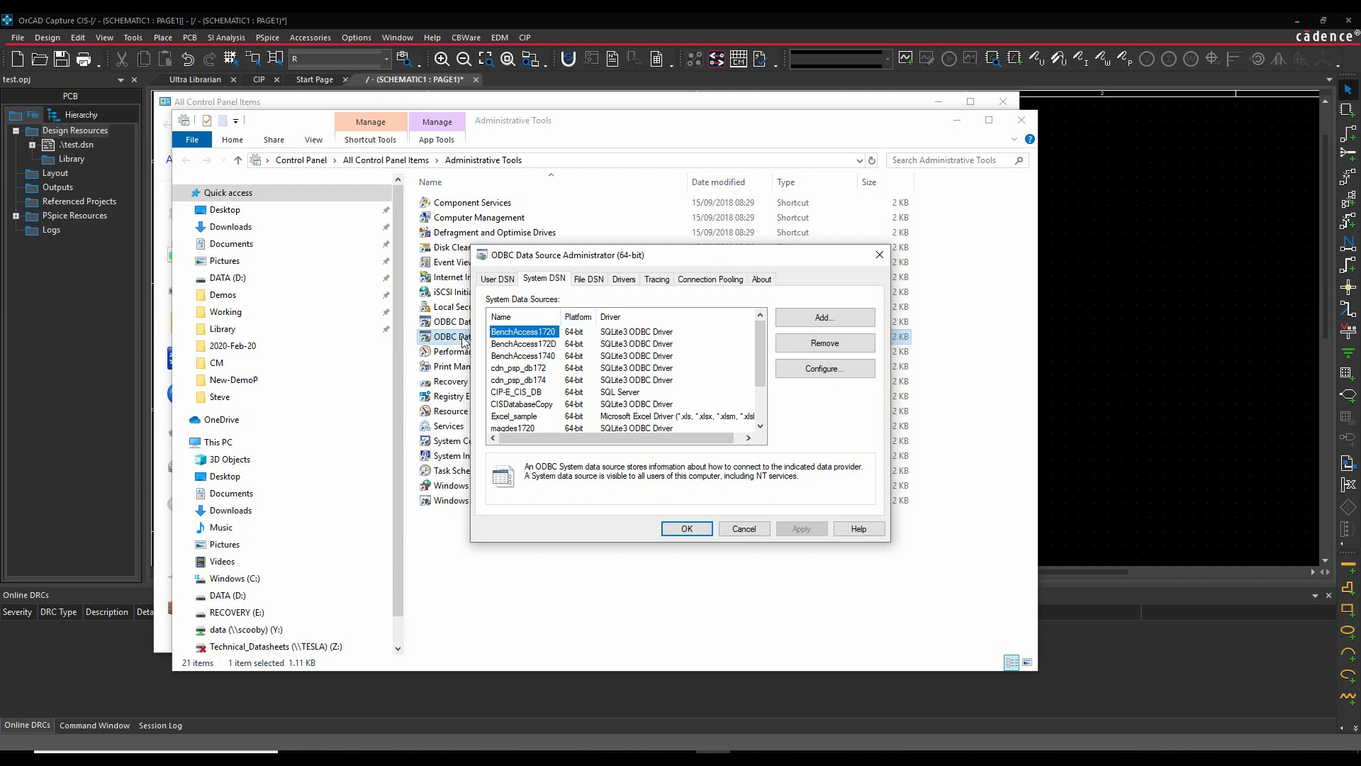
# Step: Review the BenchAccess and CIP-E_CIS_DB data sources, then cancel and close Control Panel
pyautogui.click(528, 345)
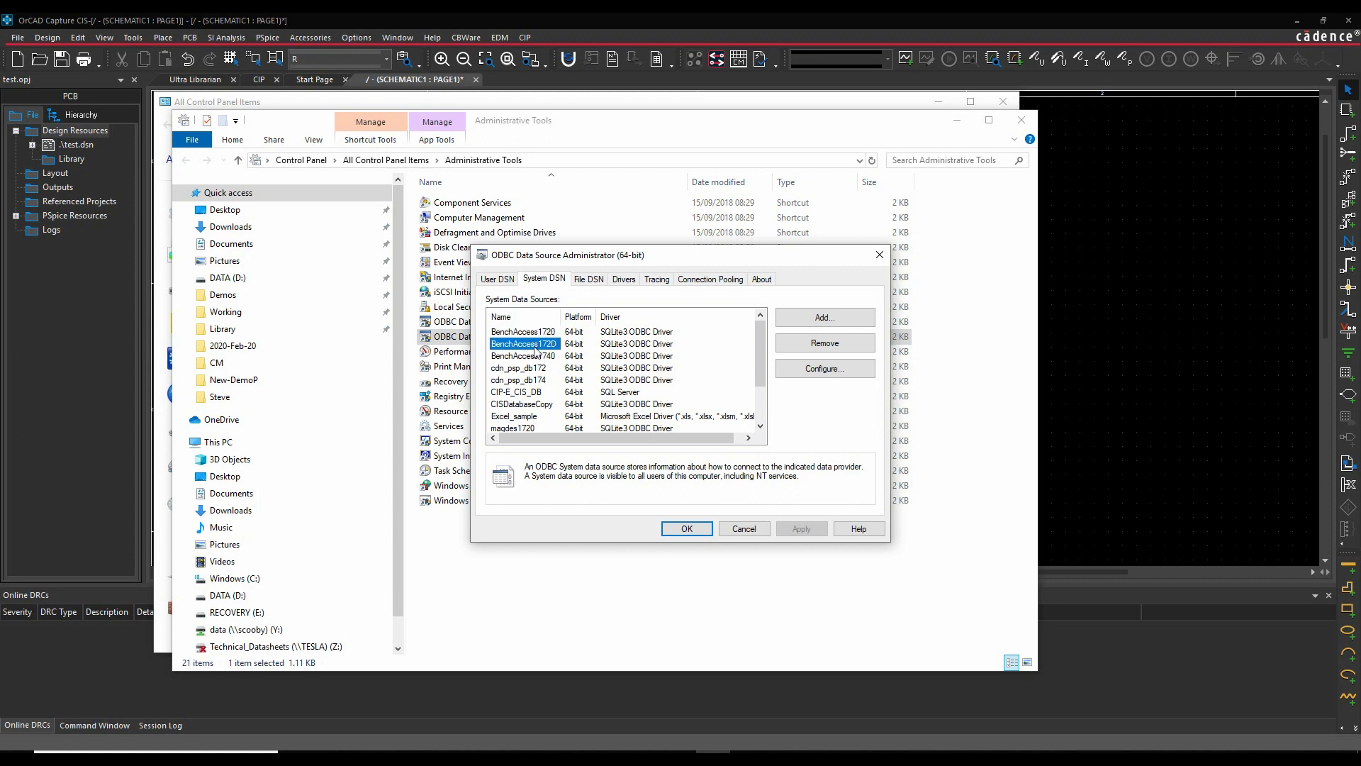
pyautogui.click(526, 357)
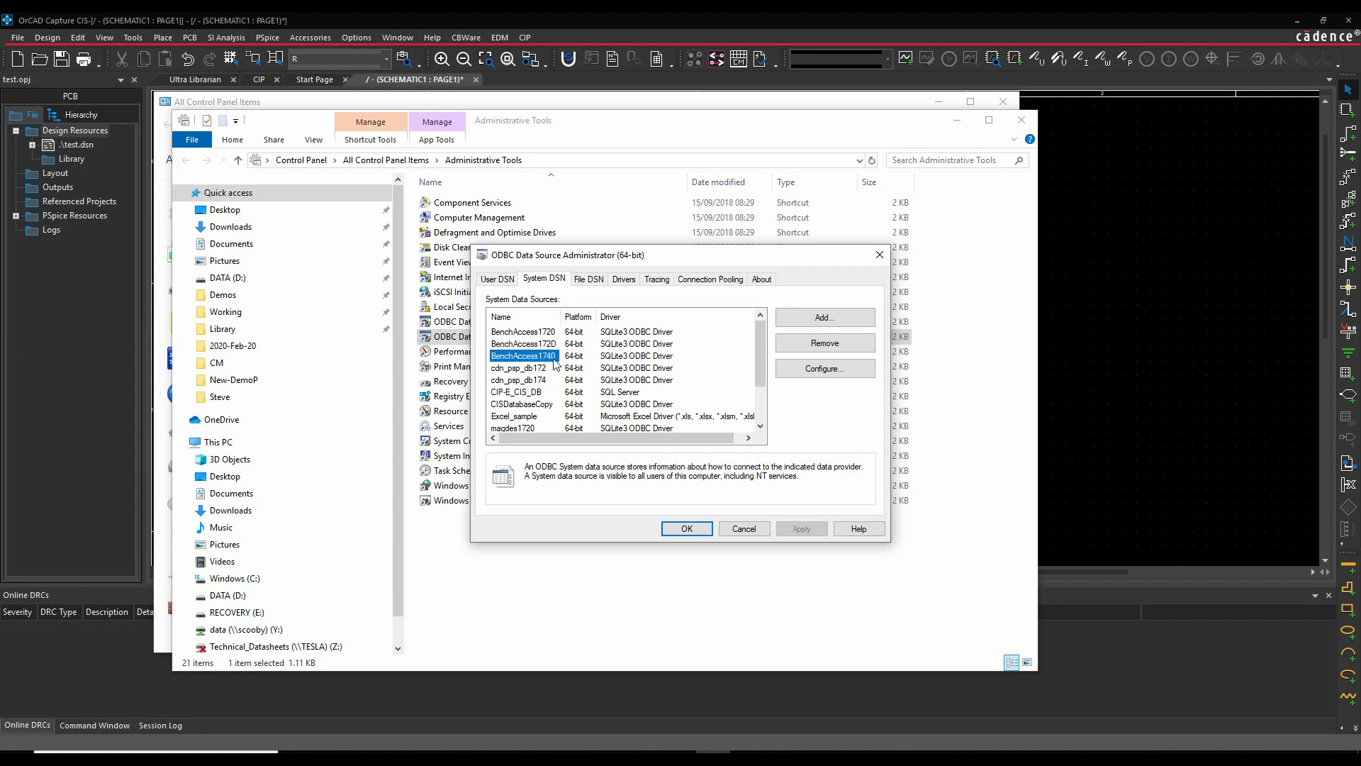
pyautogui.click(526, 393)
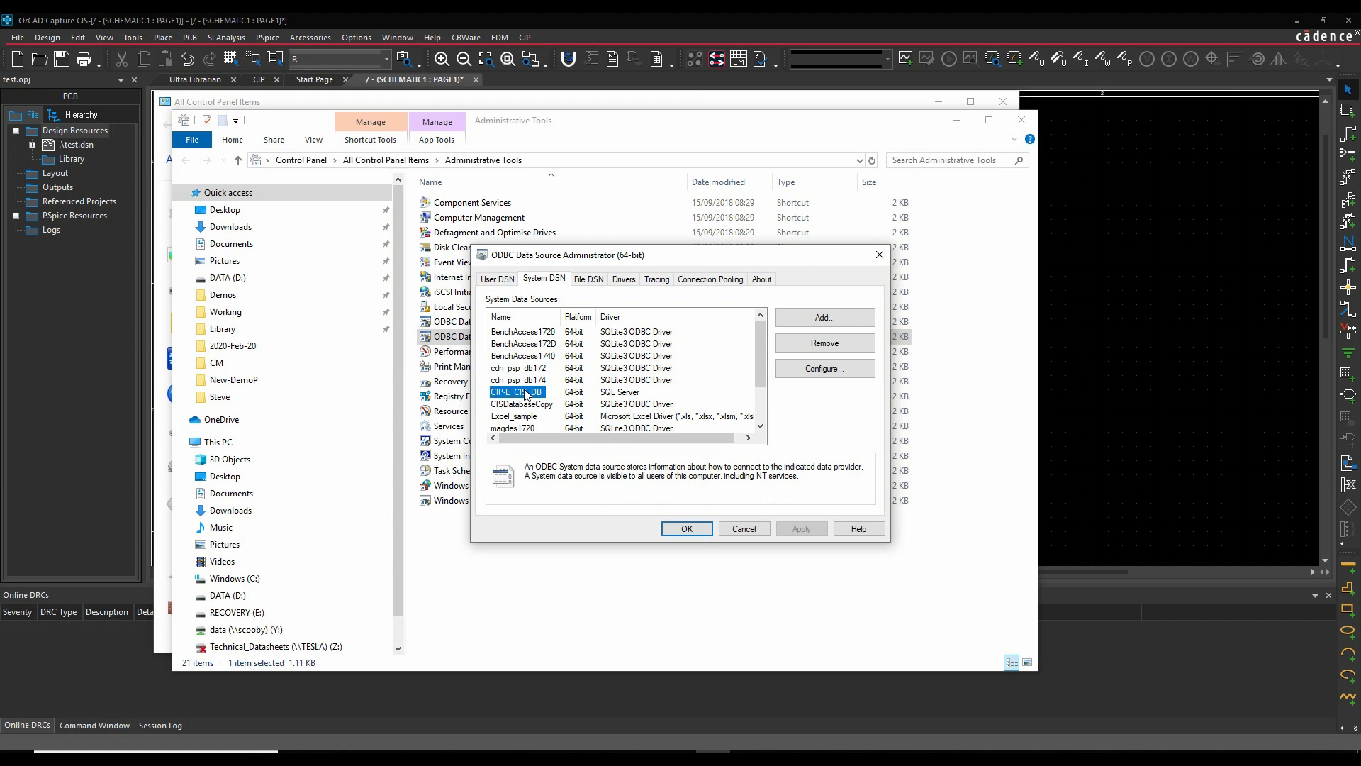
pyautogui.click(744, 528)
pyautogui.click(1024, 120)
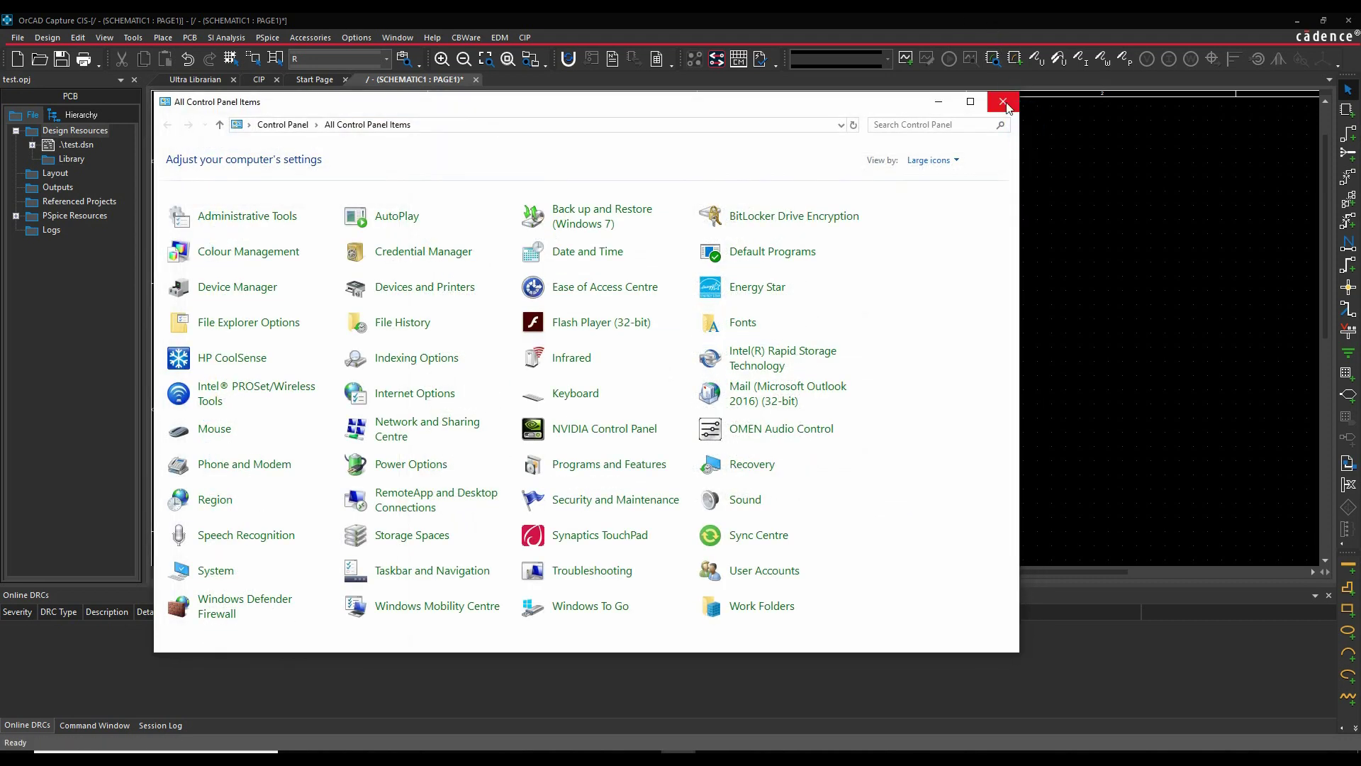
pyautogui.click(1003, 101)
pyautogui.click(163, 37)
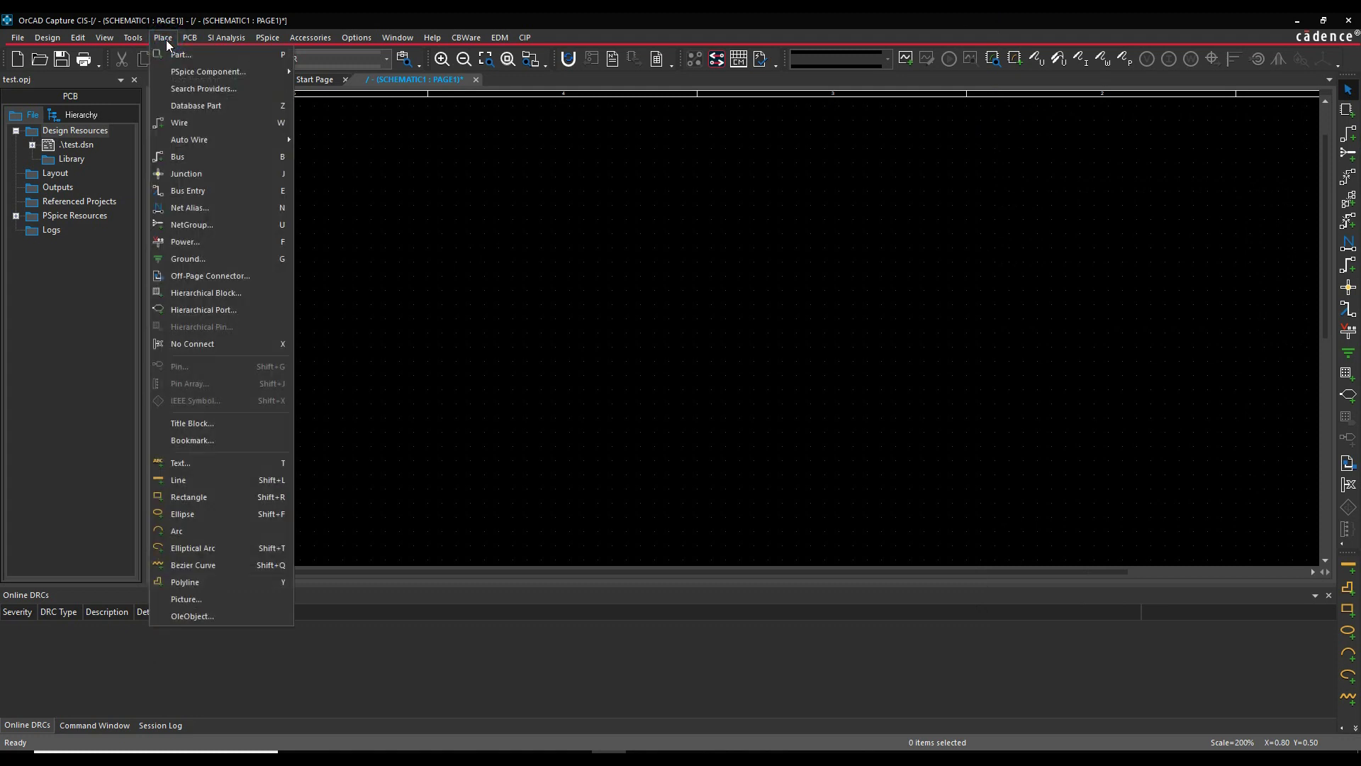
# Step: Browse CIP-E_CIS_DB to Resistors > EMA > SMD > Thick Film > 0805 in the database explorer
pyautogui.click(206, 105)
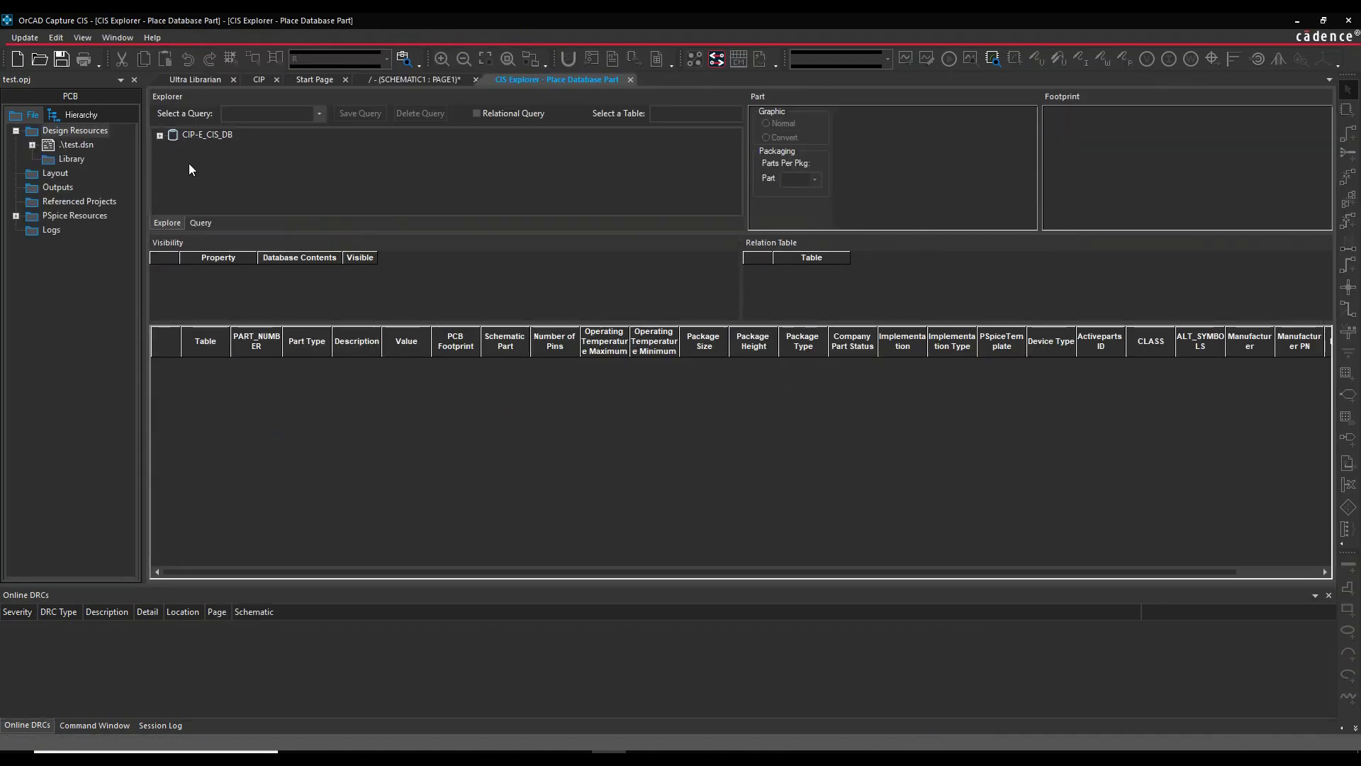
pyautogui.click(160, 137)
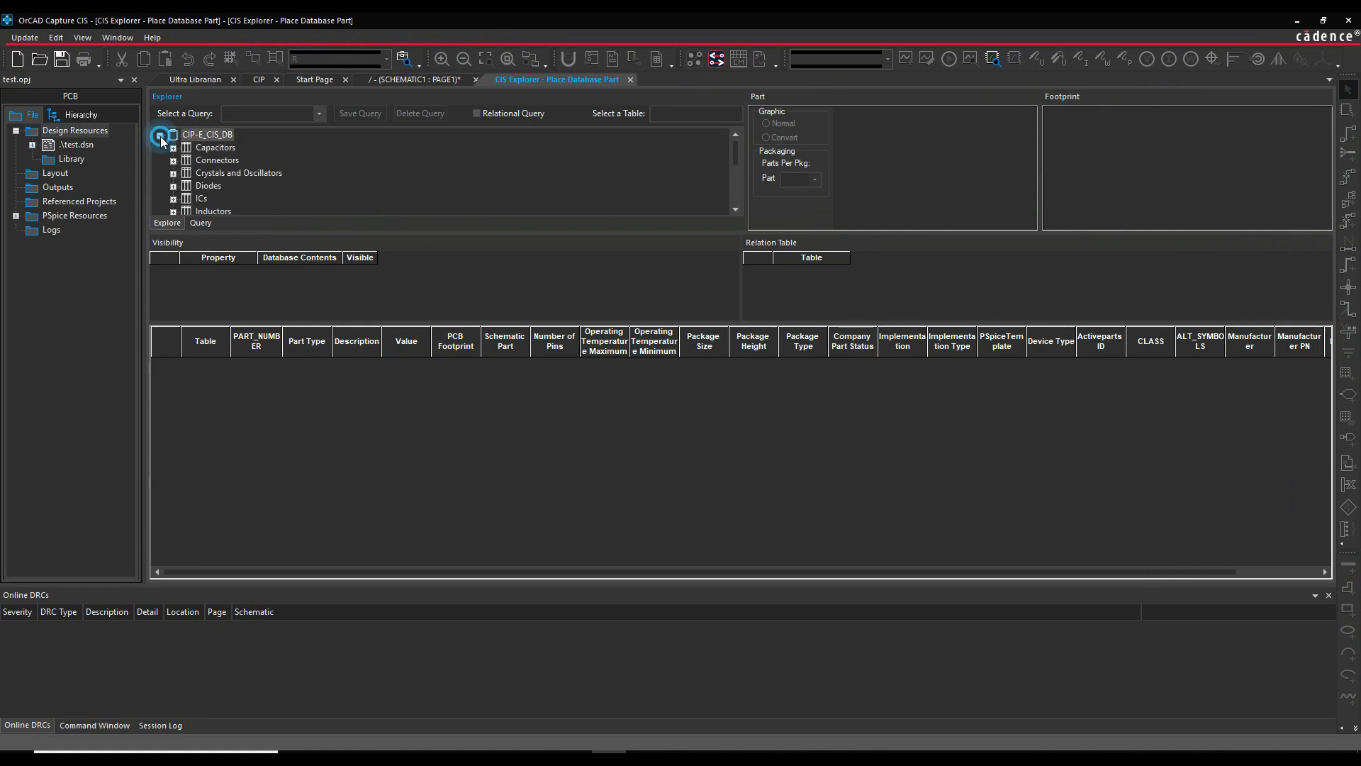
pyautogui.moveTo(319, 232); pyautogui.dragTo(330, 274)
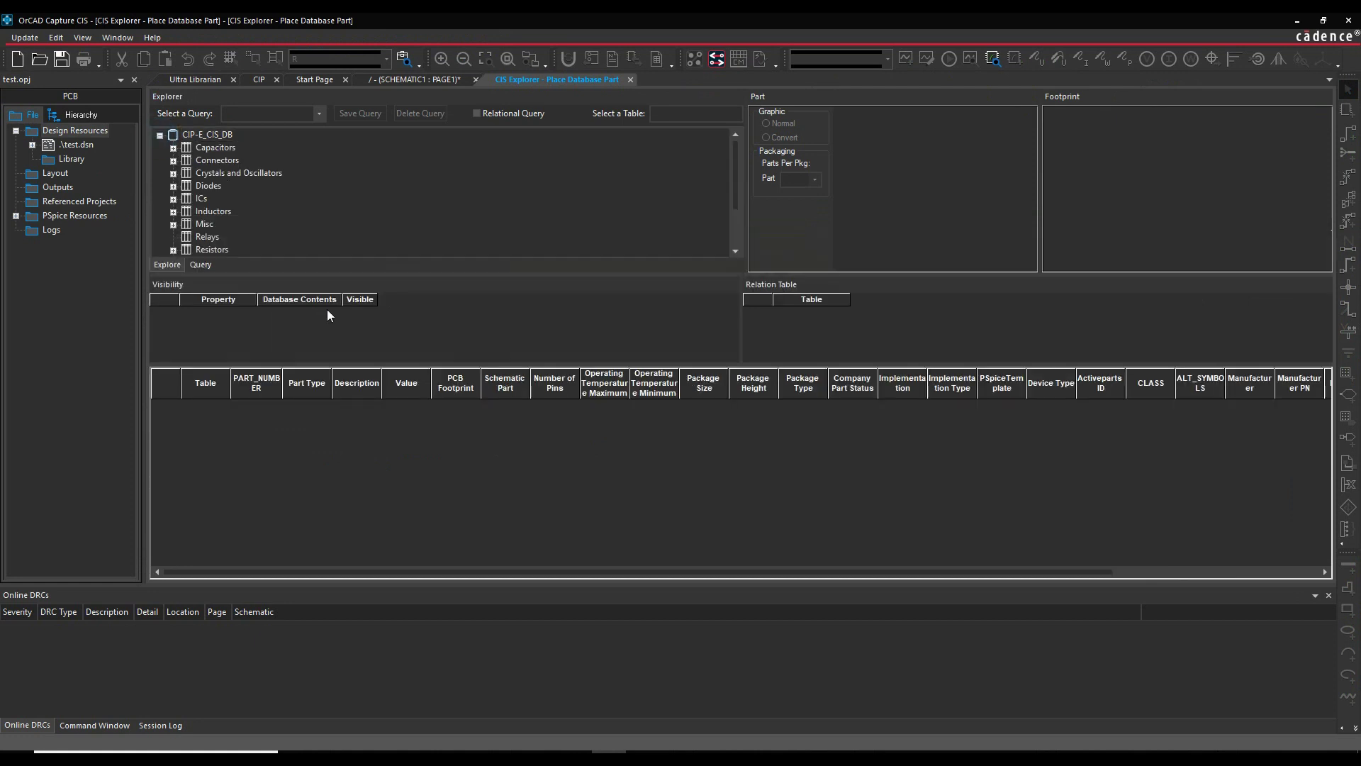
pyautogui.scroll(-2, 173, 149)
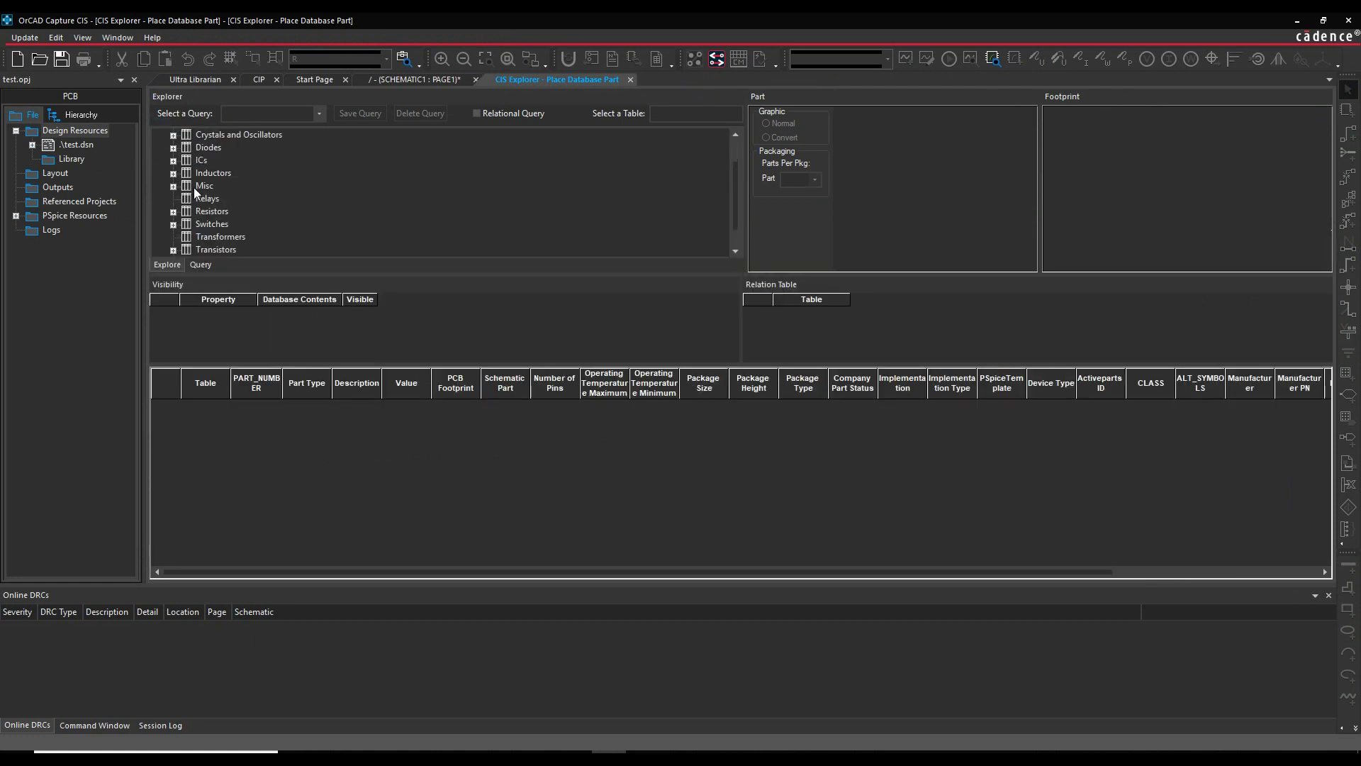
pyautogui.click(173, 186)
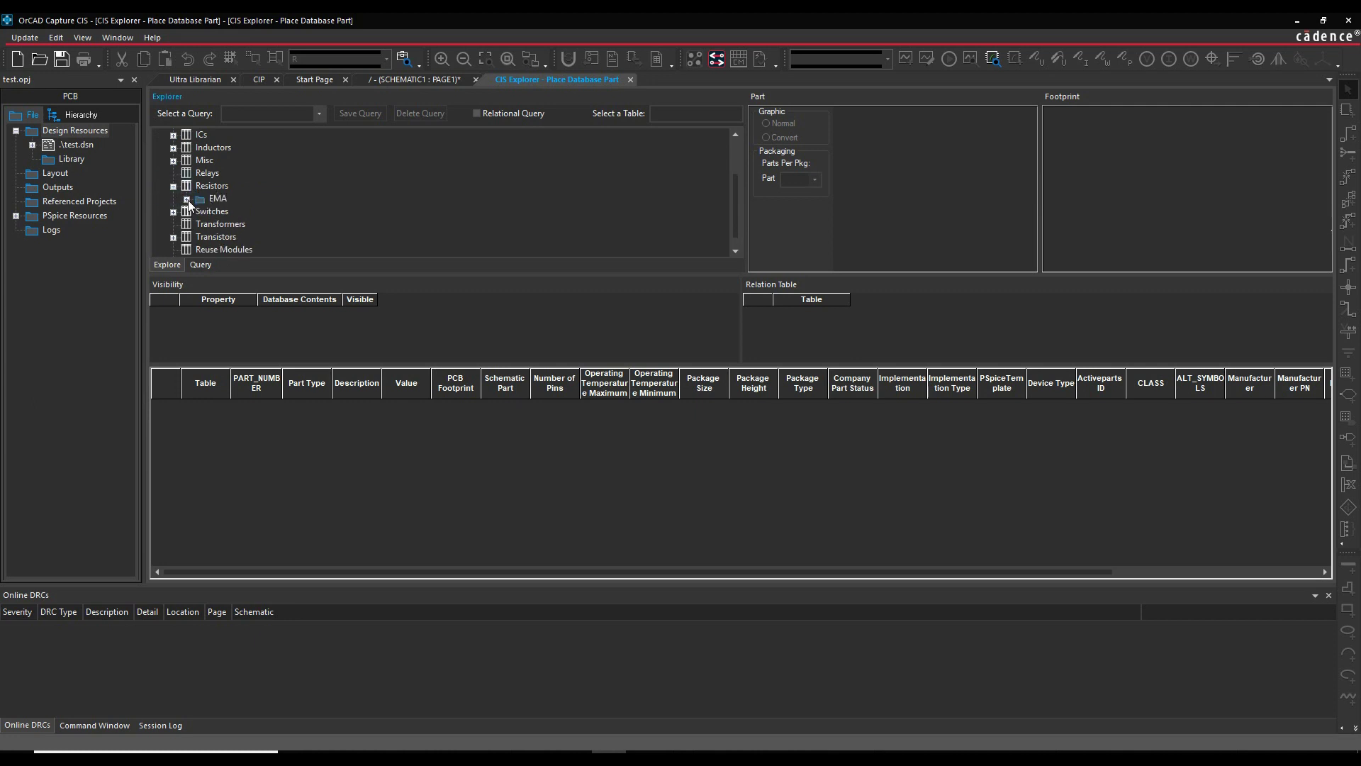
pyautogui.click(186, 199)
pyautogui.click(200, 211)
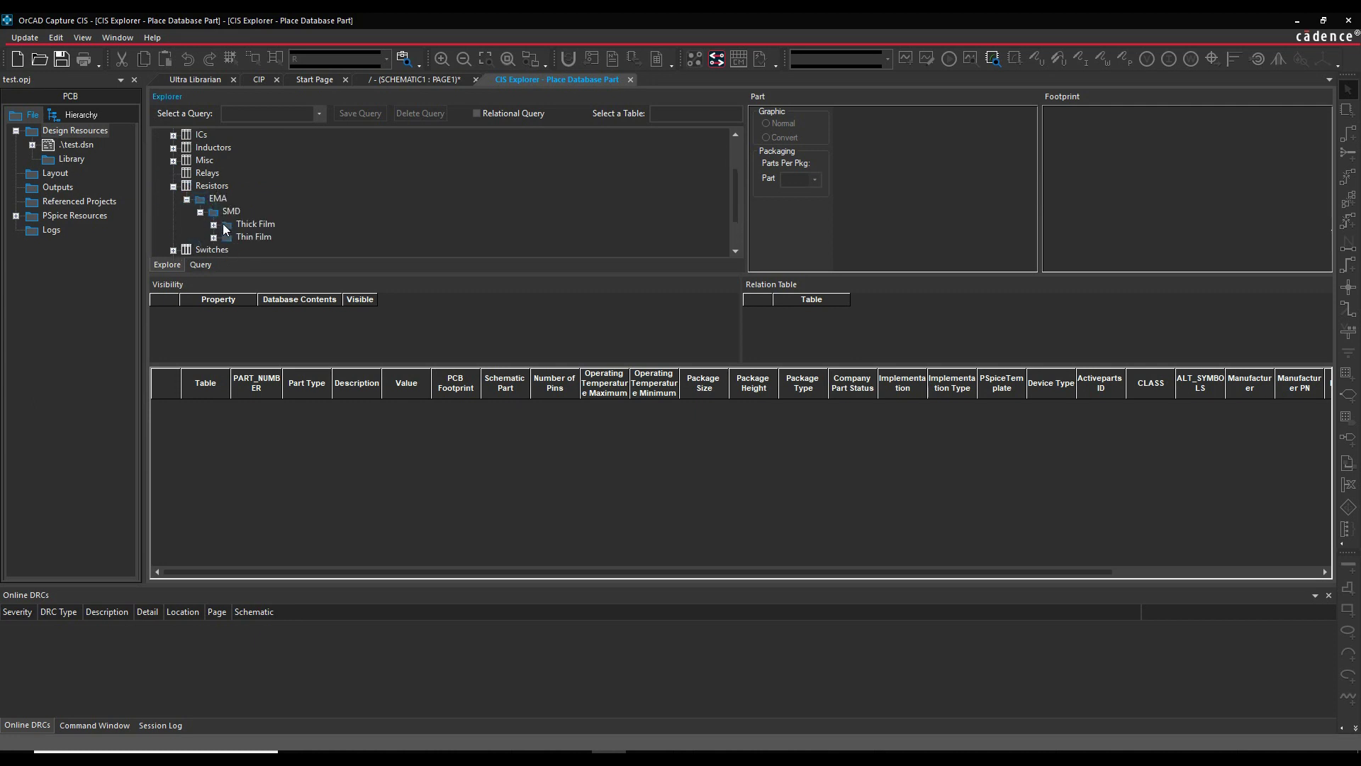
pyautogui.click(215, 225)
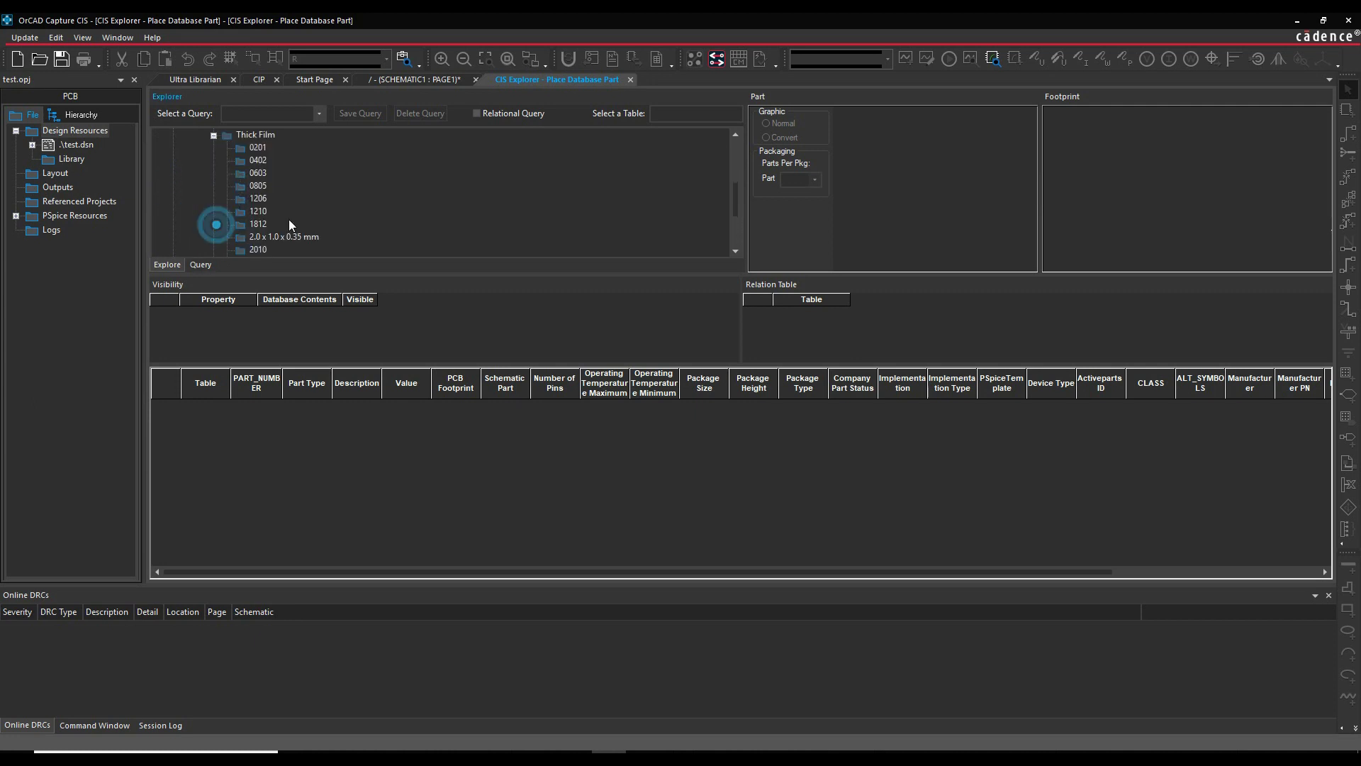
pyautogui.click(258, 186)
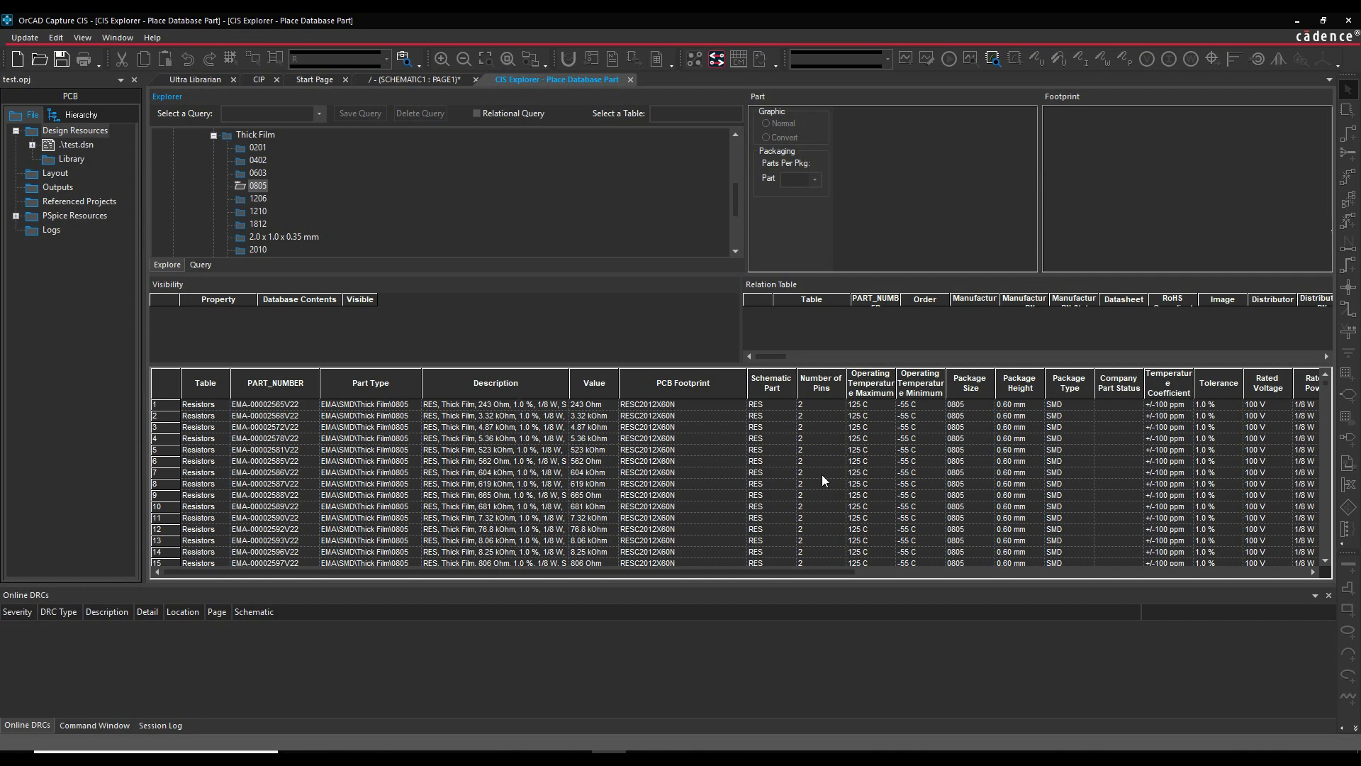
# Step: Pick the 243 Ohm database resistor and place three copies, R1, R2 and R3, in a row
pyautogui.click(562, 405)
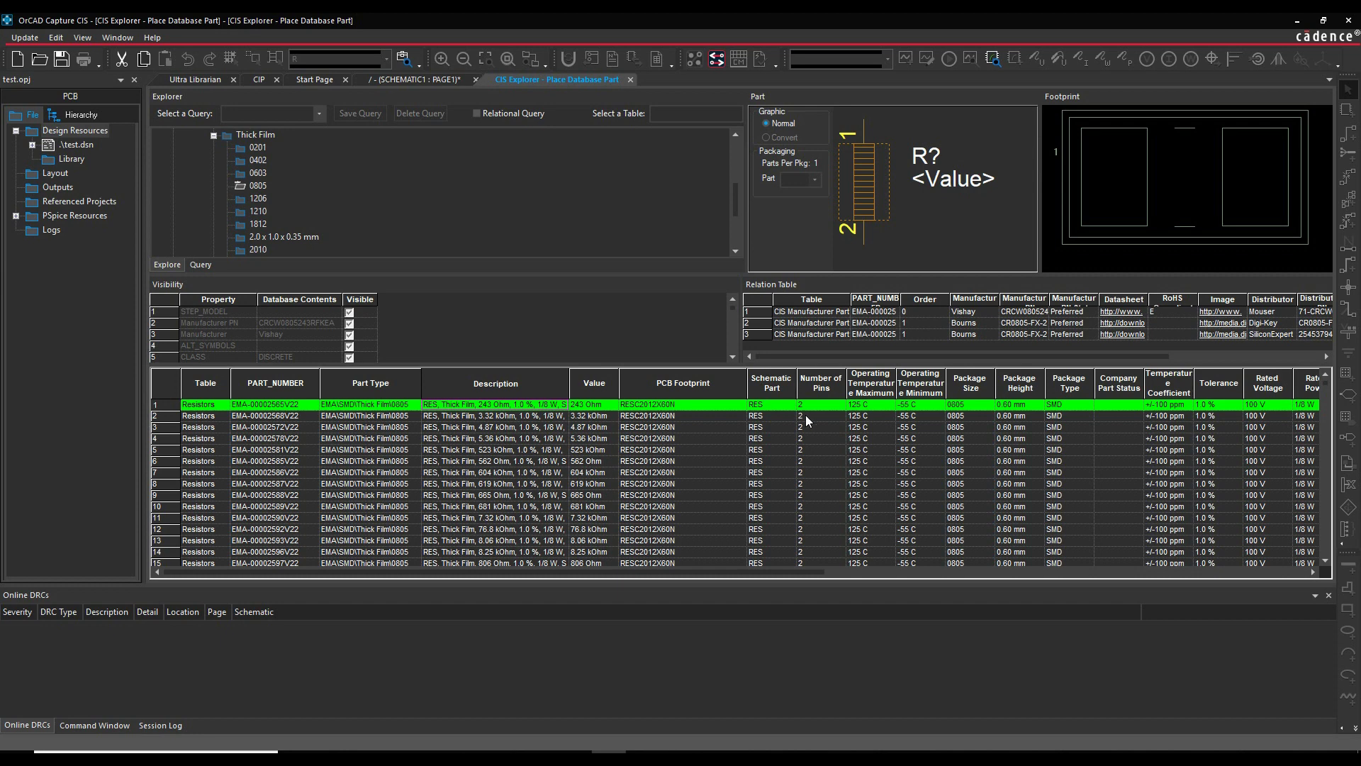
pyautogui.click(468, 405)
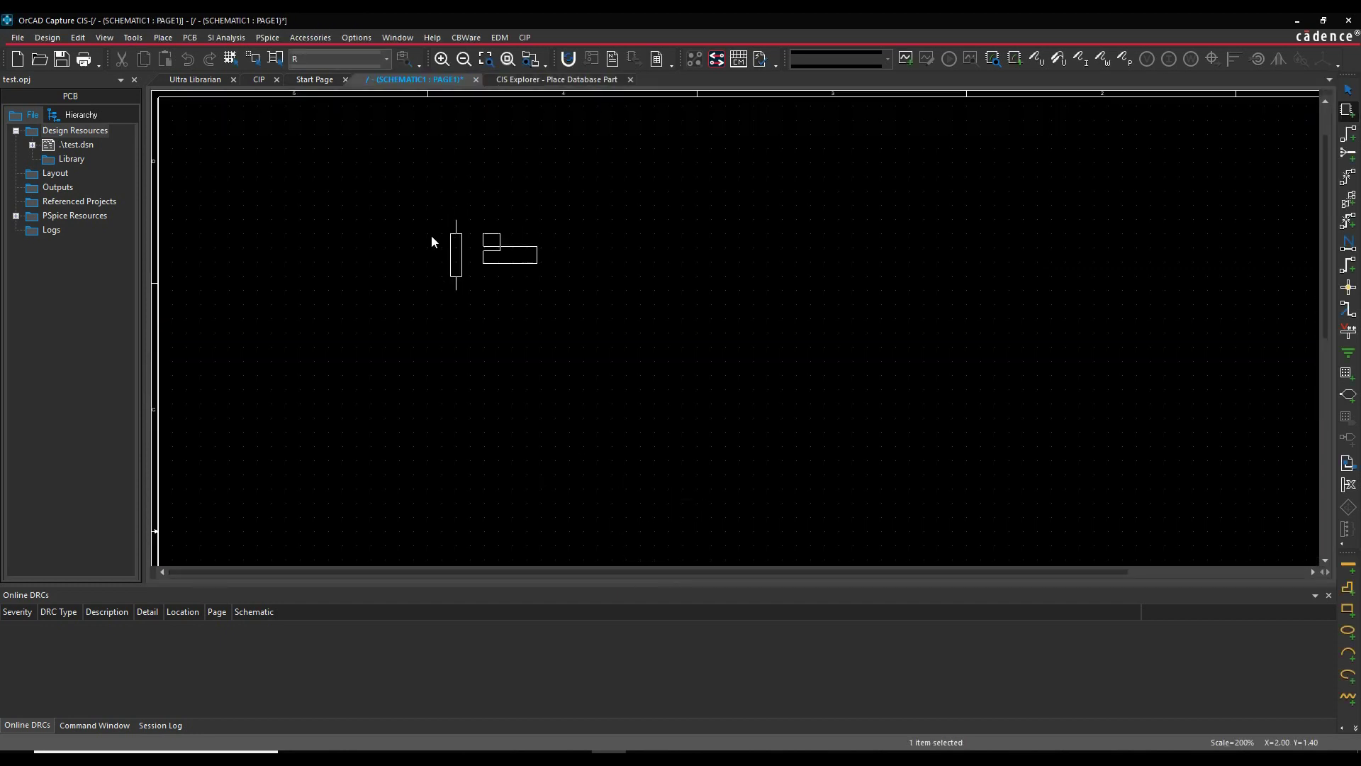
pyautogui.click(380, 224)
pyautogui.click(543, 241)
pyautogui.click(683, 254)
pyautogui.press('Escape')
pyautogui.click(555, 254)
pyautogui.rightClick(560, 254)
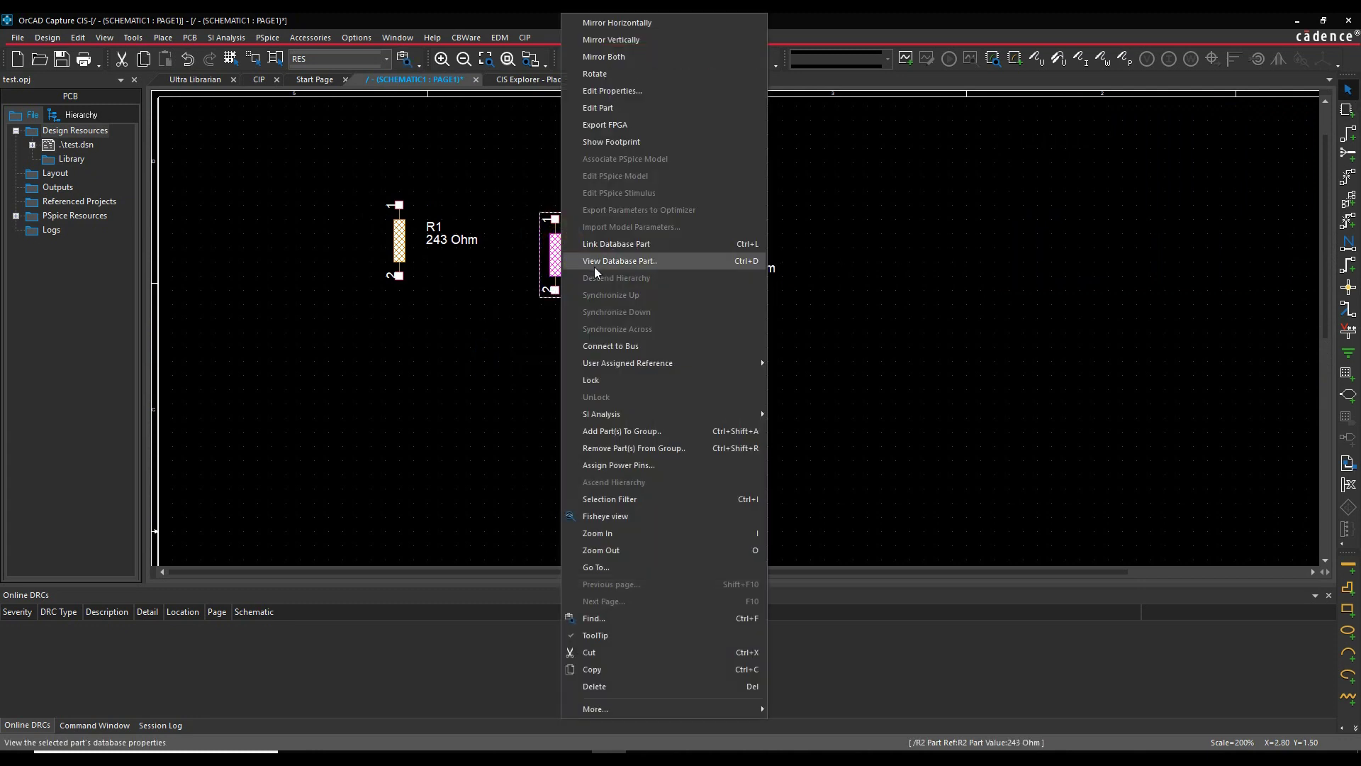
pyautogui.click(611, 91)
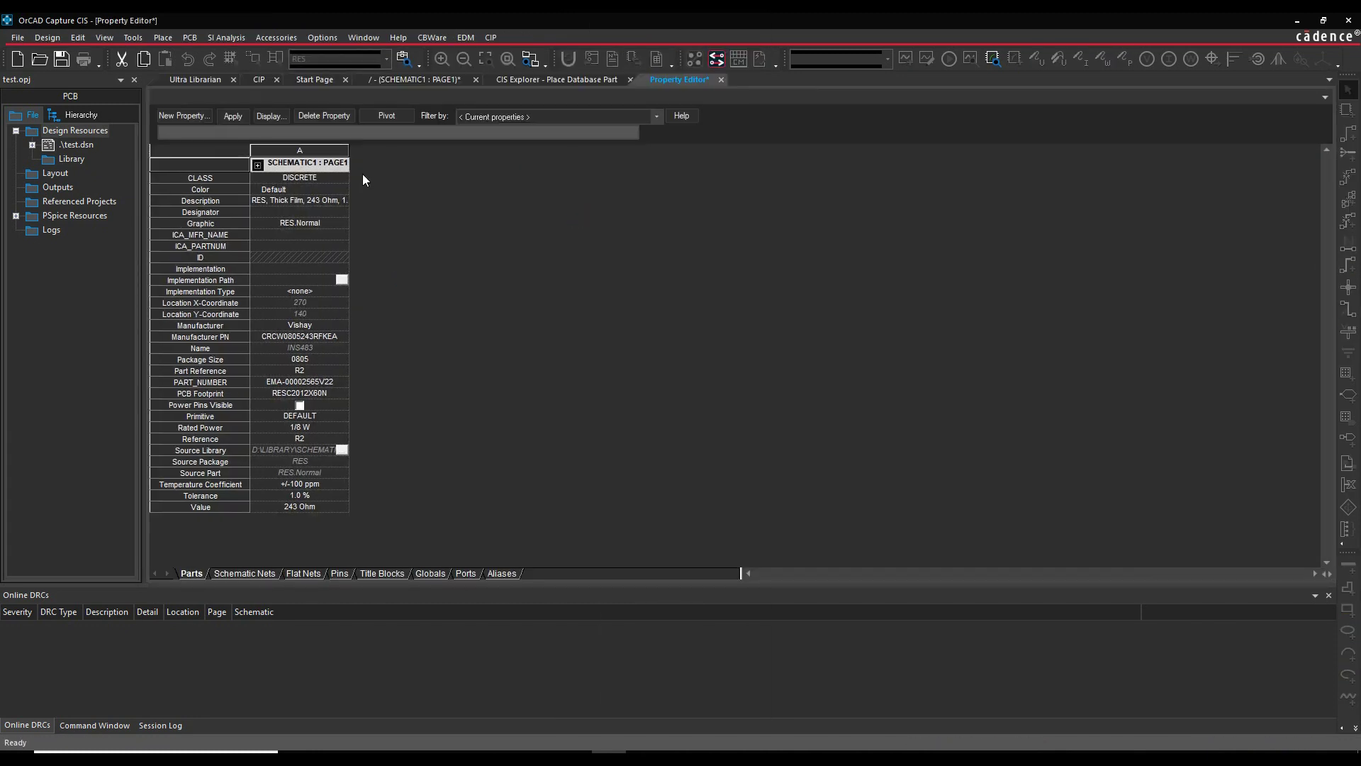
pyautogui.click(721, 80)
pyautogui.click(76, 145)
pyautogui.click(17, 37)
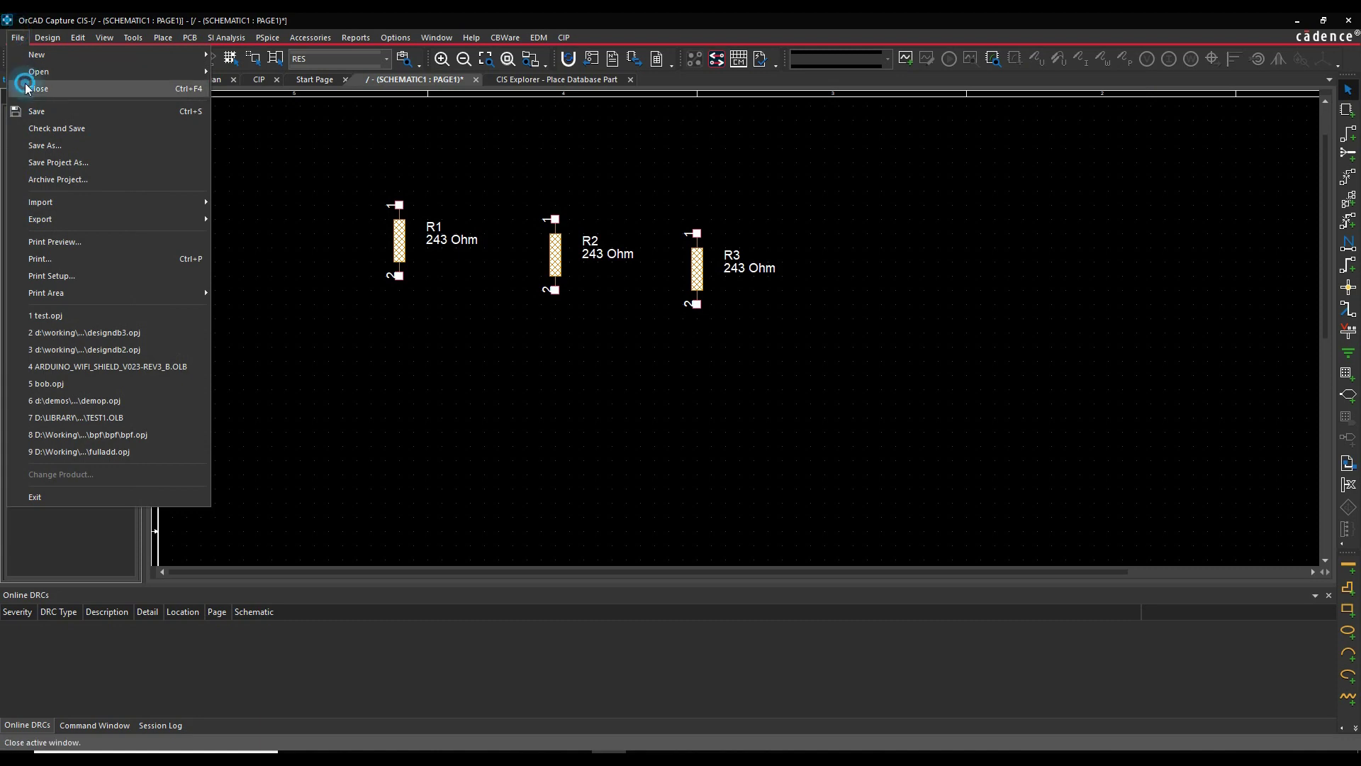
# Step: Close the test design without saving and close the CIS database explorer
pyautogui.click(38, 89)
pyautogui.click(700, 408)
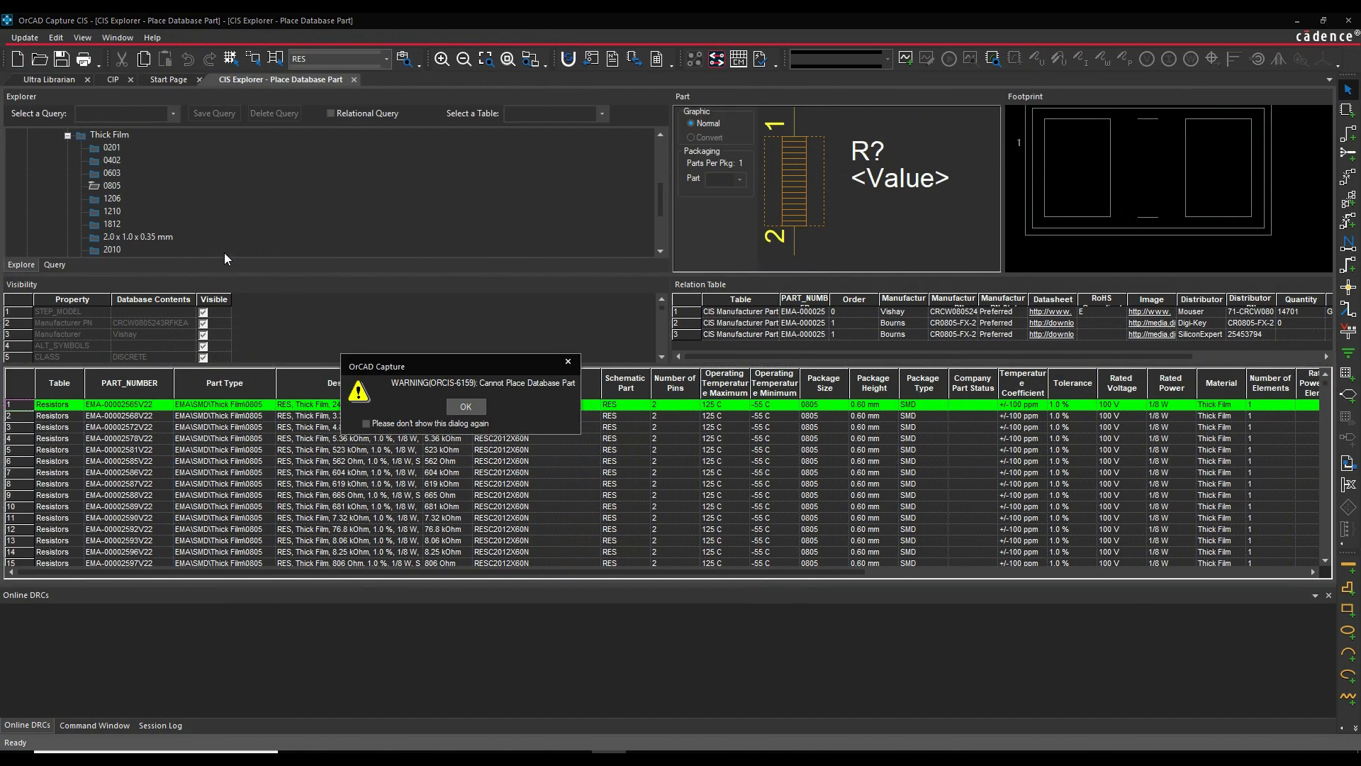
pyautogui.click(463, 410)
pyautogui.click(354, 80)
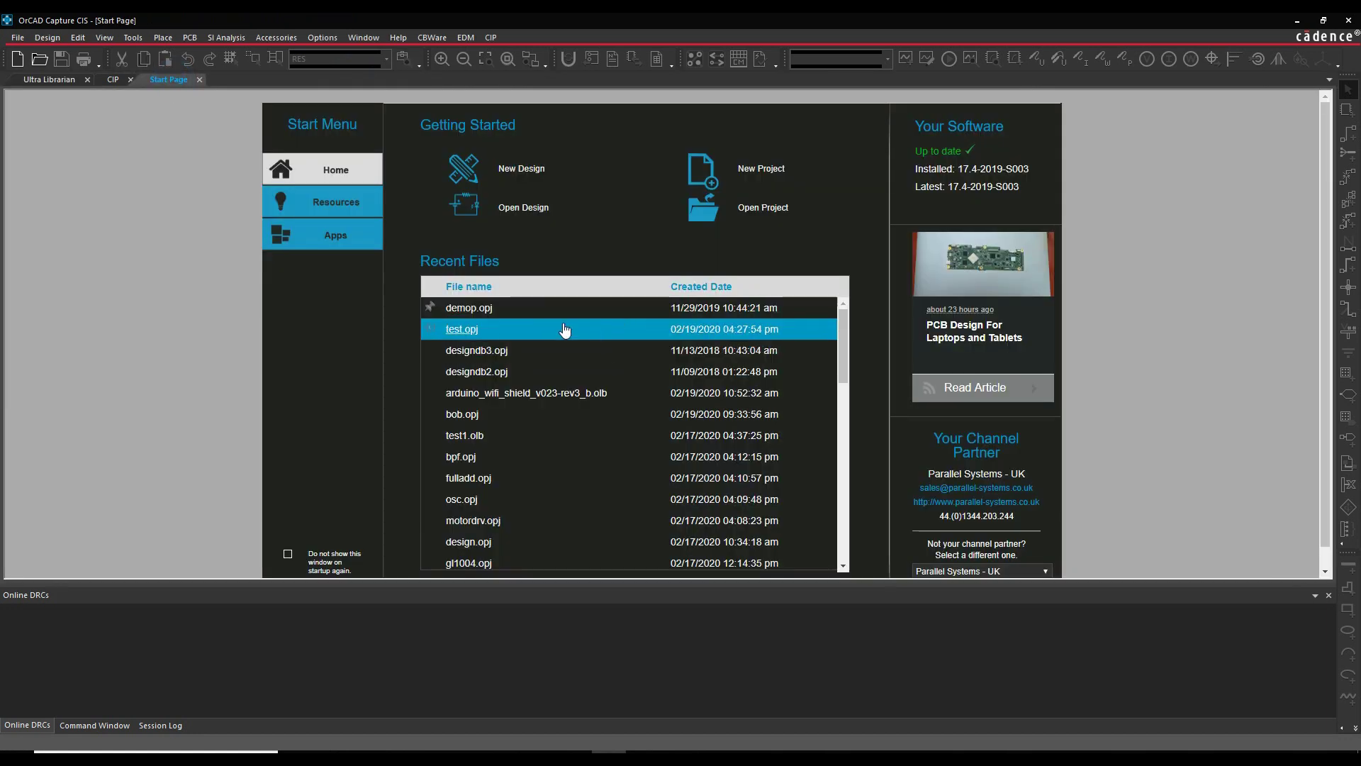
# Step: Open the demop.opj project, widen the project tree and select demop.dsn
pyautogui.click(457, 310)
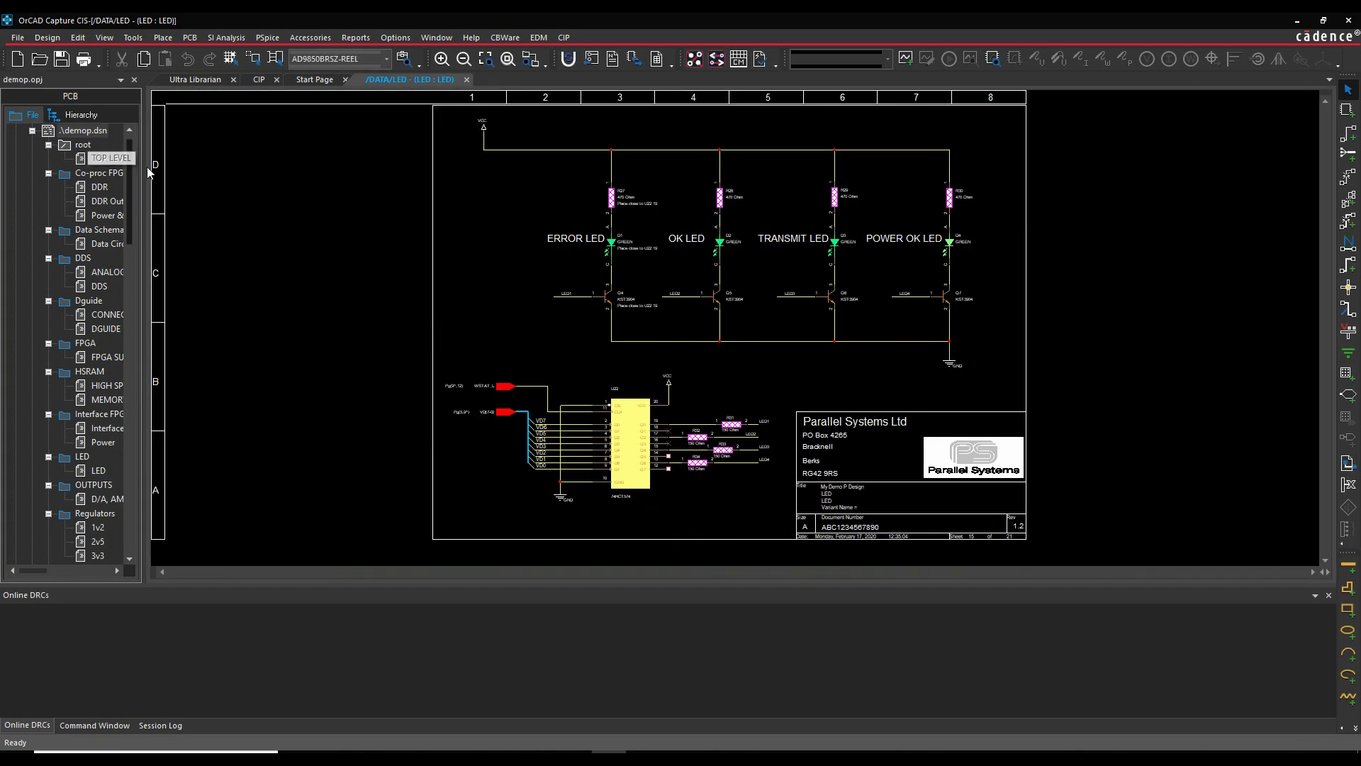
pyautogui.moveTo(144, 153); pyautogui.dragTo(188, 152)
pyautogui.click(84, 132)
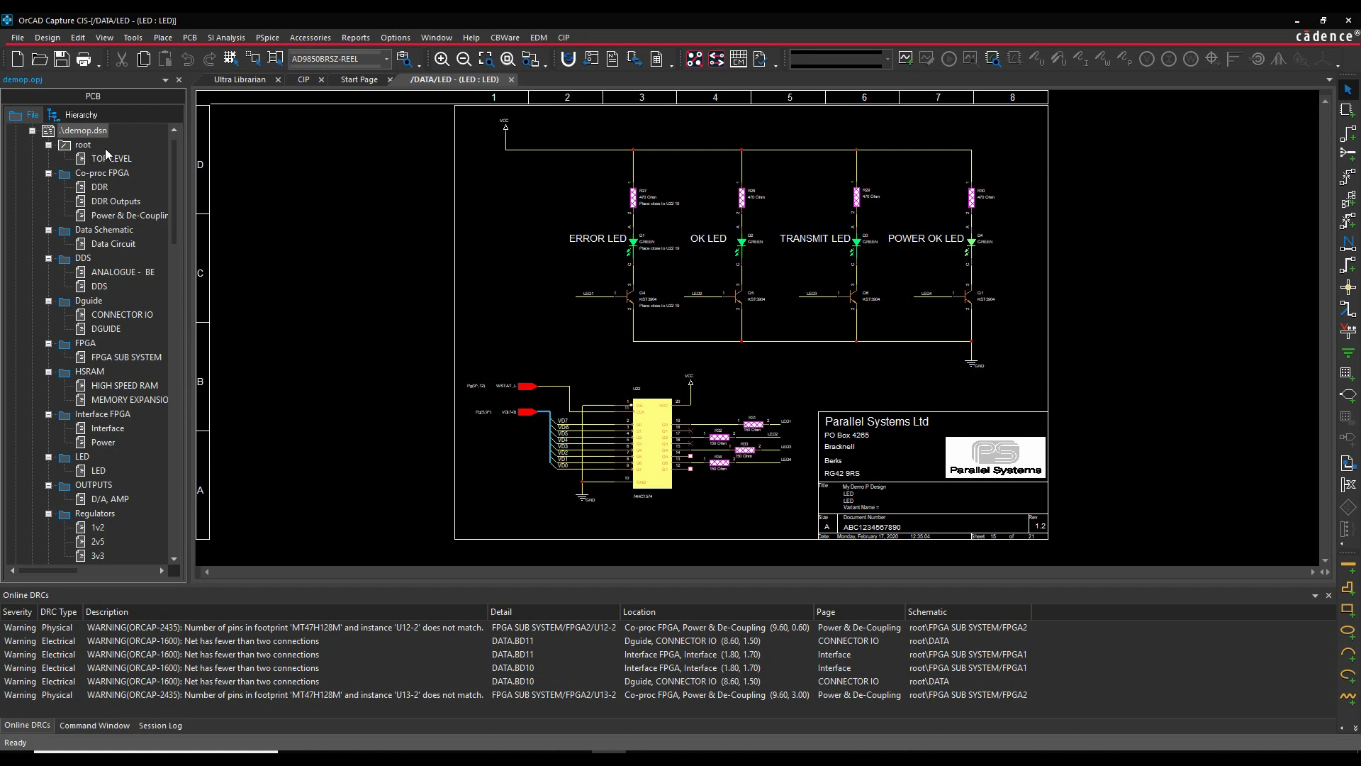
pyautogui.click(138, 39)
pyautogui.click(181, 205)
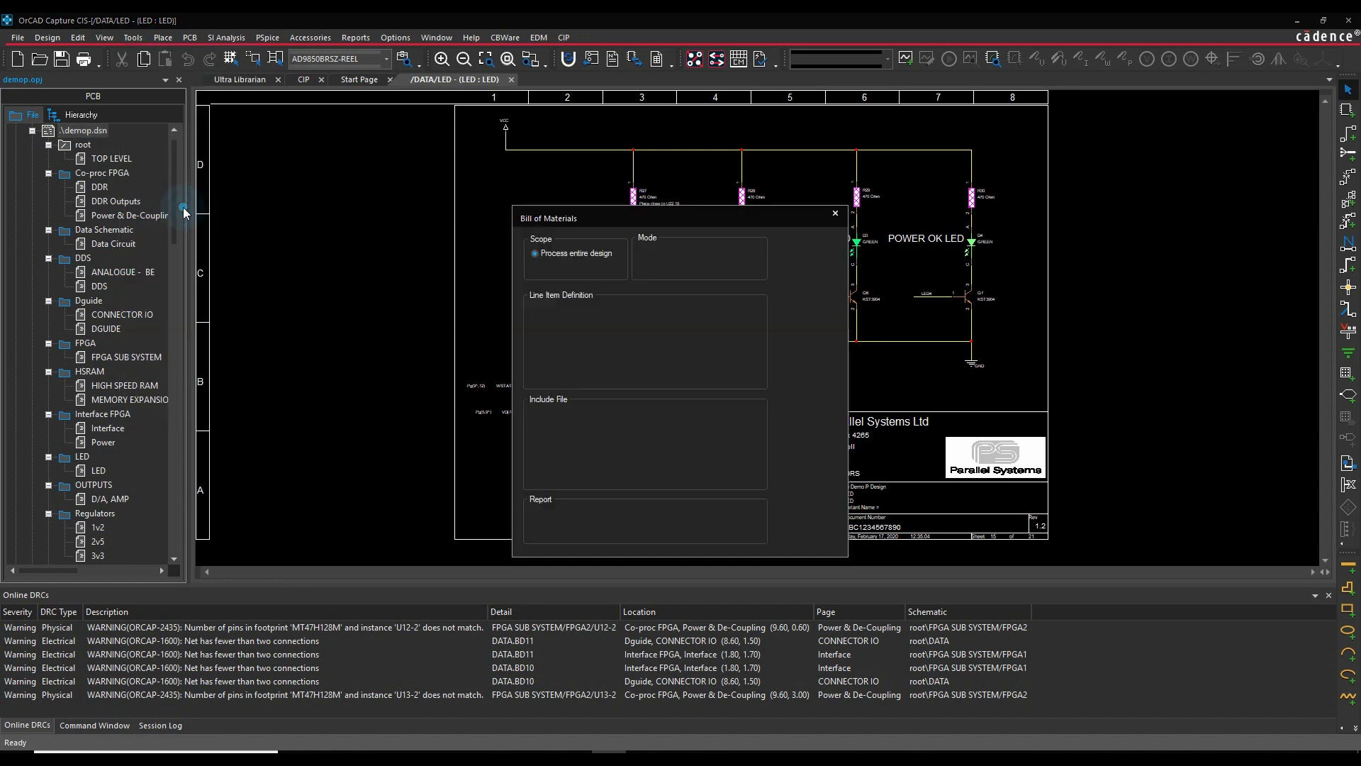
pyautogui.click(670, 325)
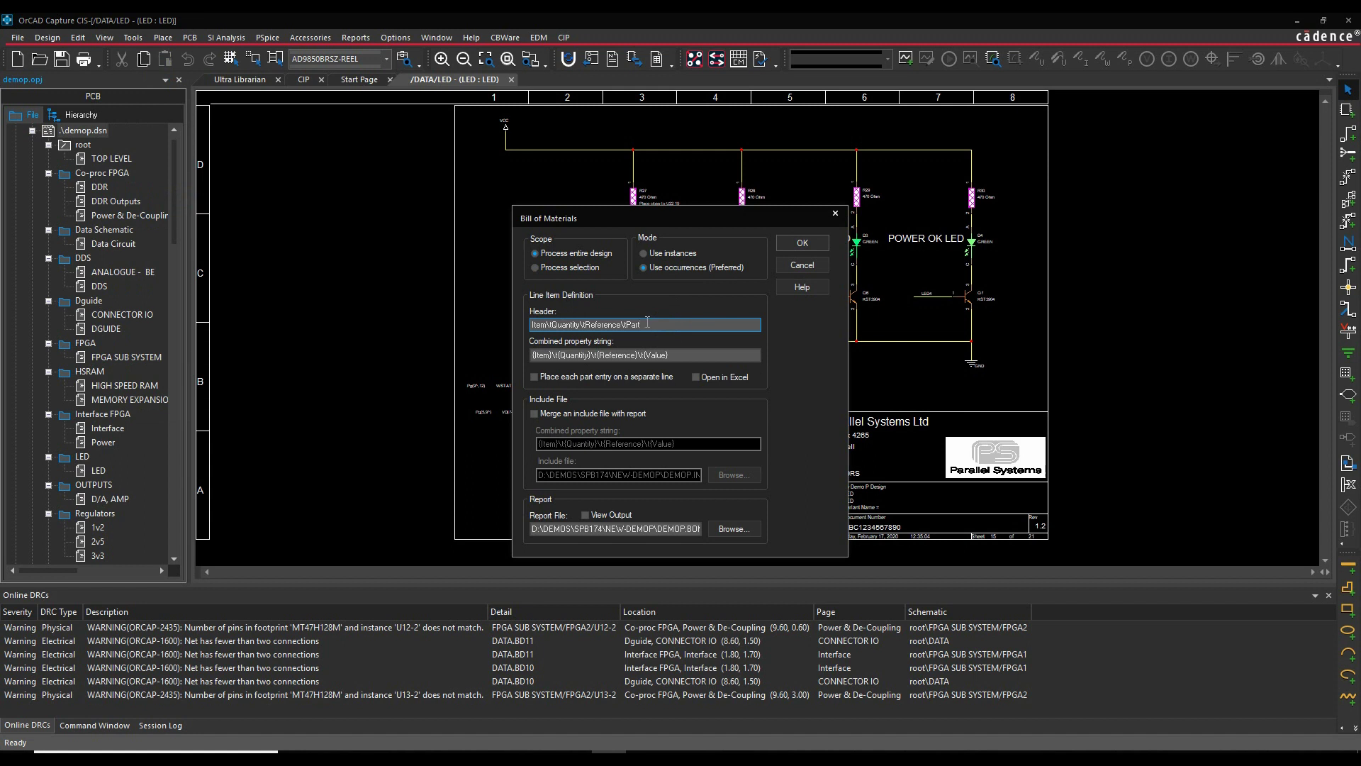
pyautogui.click(691, 356)
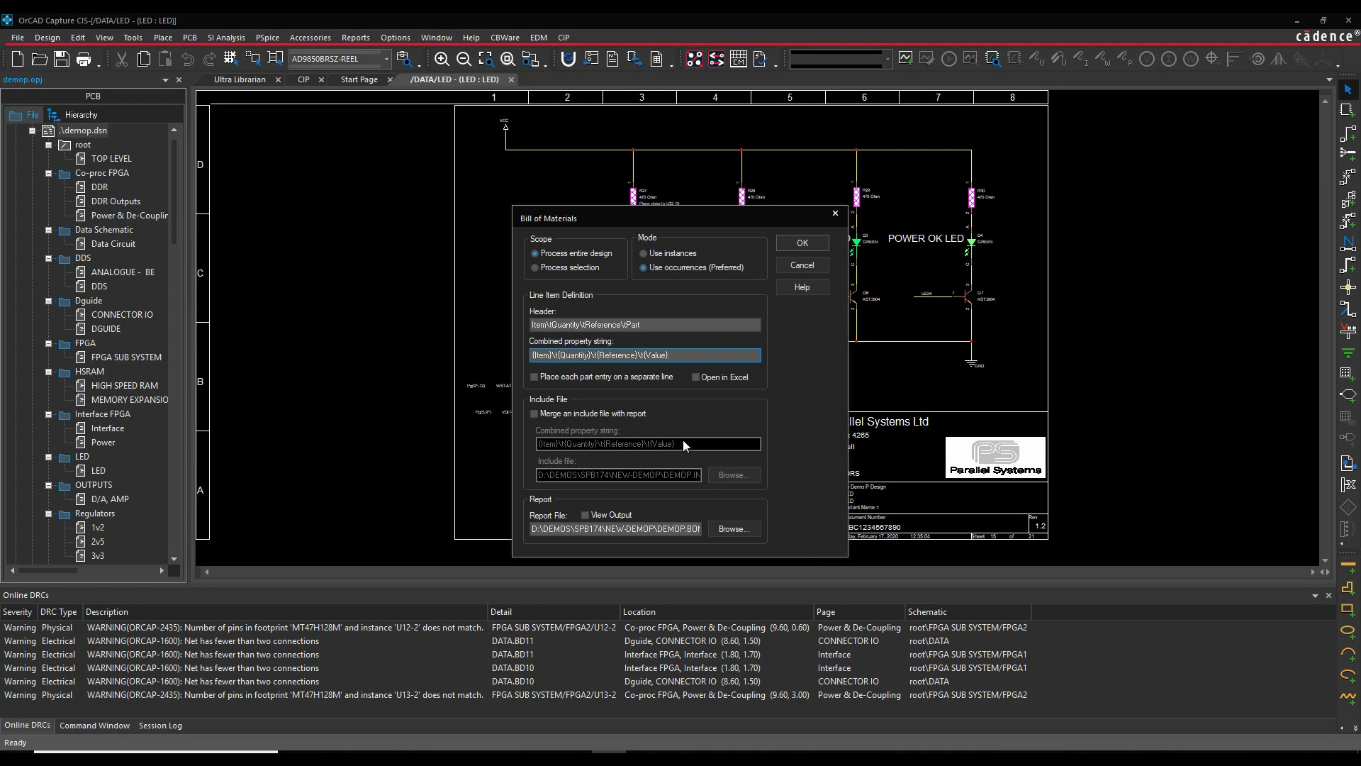
pyautogui.click(802, 264)
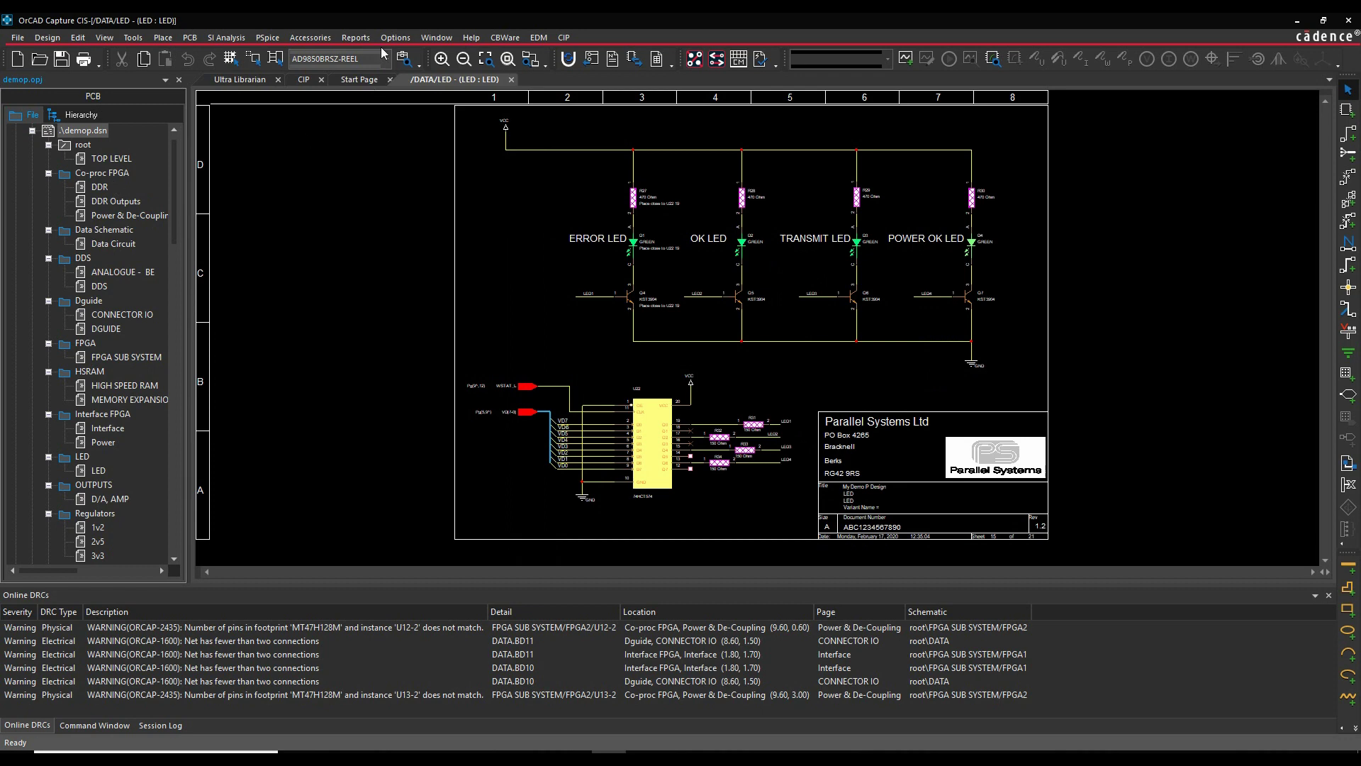
pyautogui.click(362, 39)
pyautogui.moveTo(364, 60)
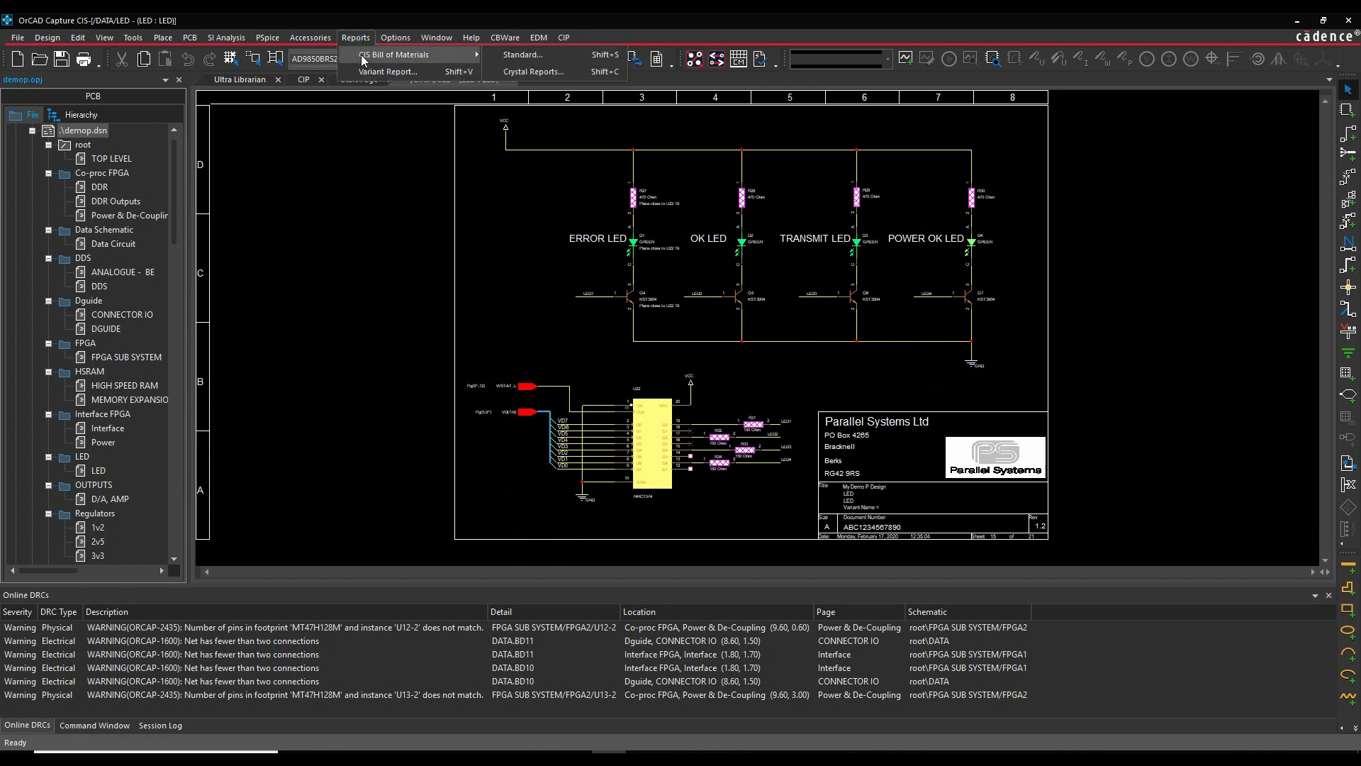
pyautogui.click(548, 57)
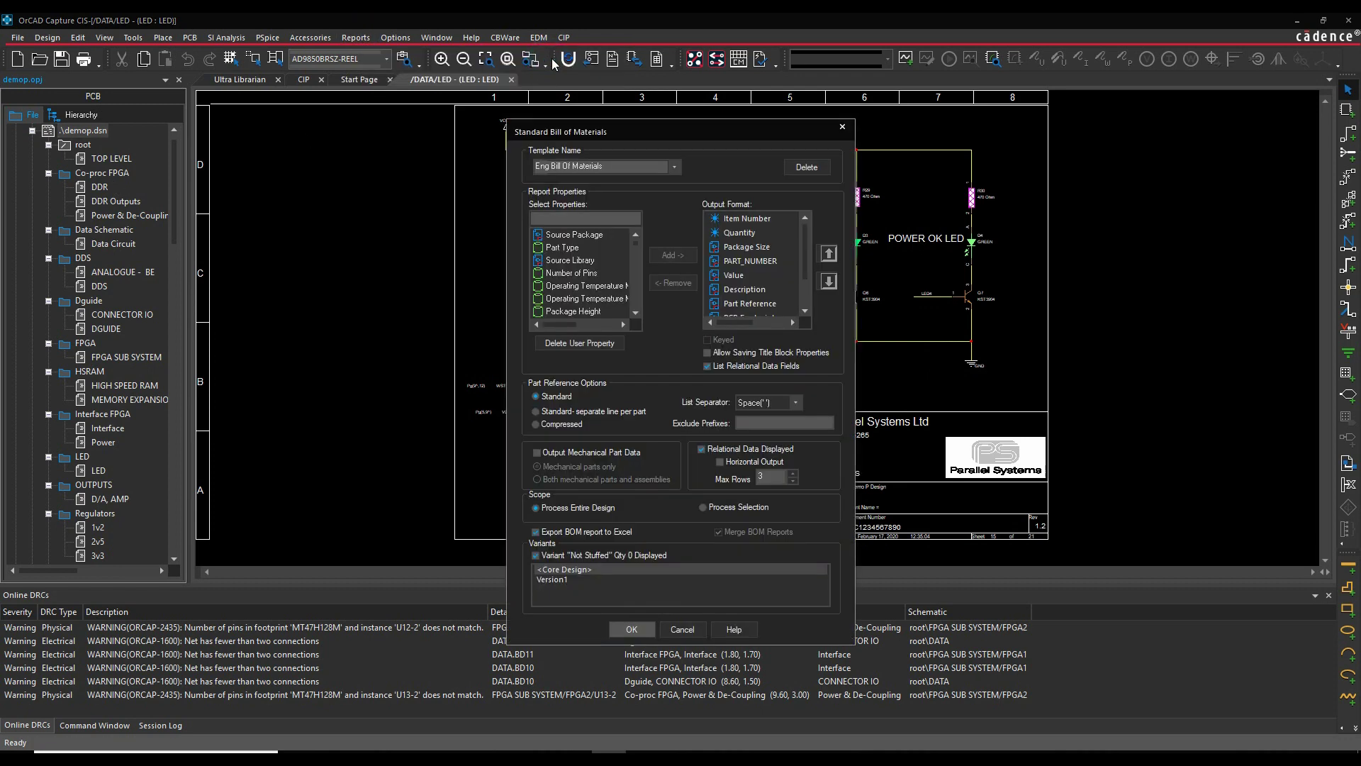
pyautogui.click(636, 250)
pyautogui.moveTo(636, 250); pyautogui.dragTo(636, 292)
pyautogui.moveTo(564, 322)
pyautogui.mouseDown()
pyautogui.moveTo(594, 321)
pyautogui.moveTo(572, 314)
pyautogui.mouseUp()
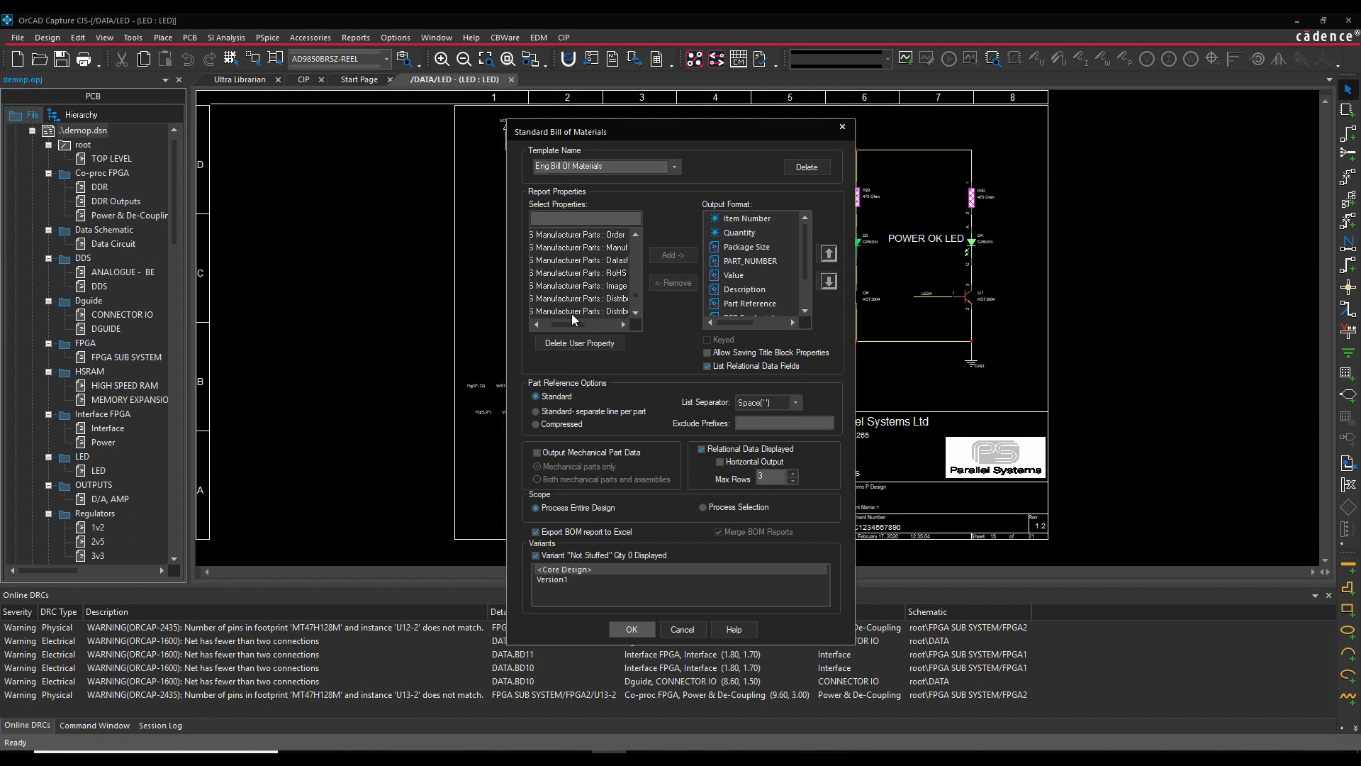
pyautogui.moveTo(807, 249)
pyautogui.mouseDown()
pyautogui.moveTo(807, 273)
pyautogui.moveTo(807, 233)
pyautogui.mouseUp()
pyautogui.click(674, 166)
pyautogui.click(637, 169)
pyautogui.write('Re')
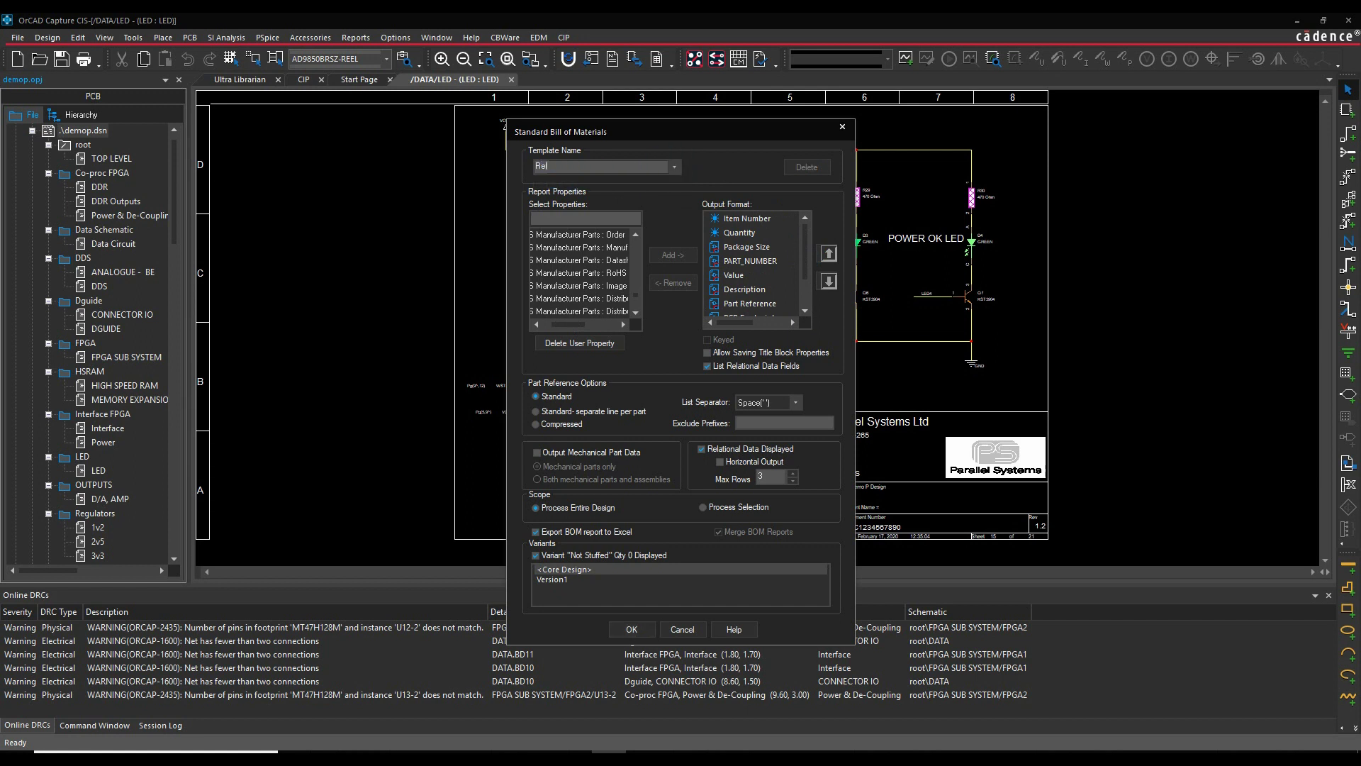
pyautogui.write('liability')
pyautogui.click(683, 630)
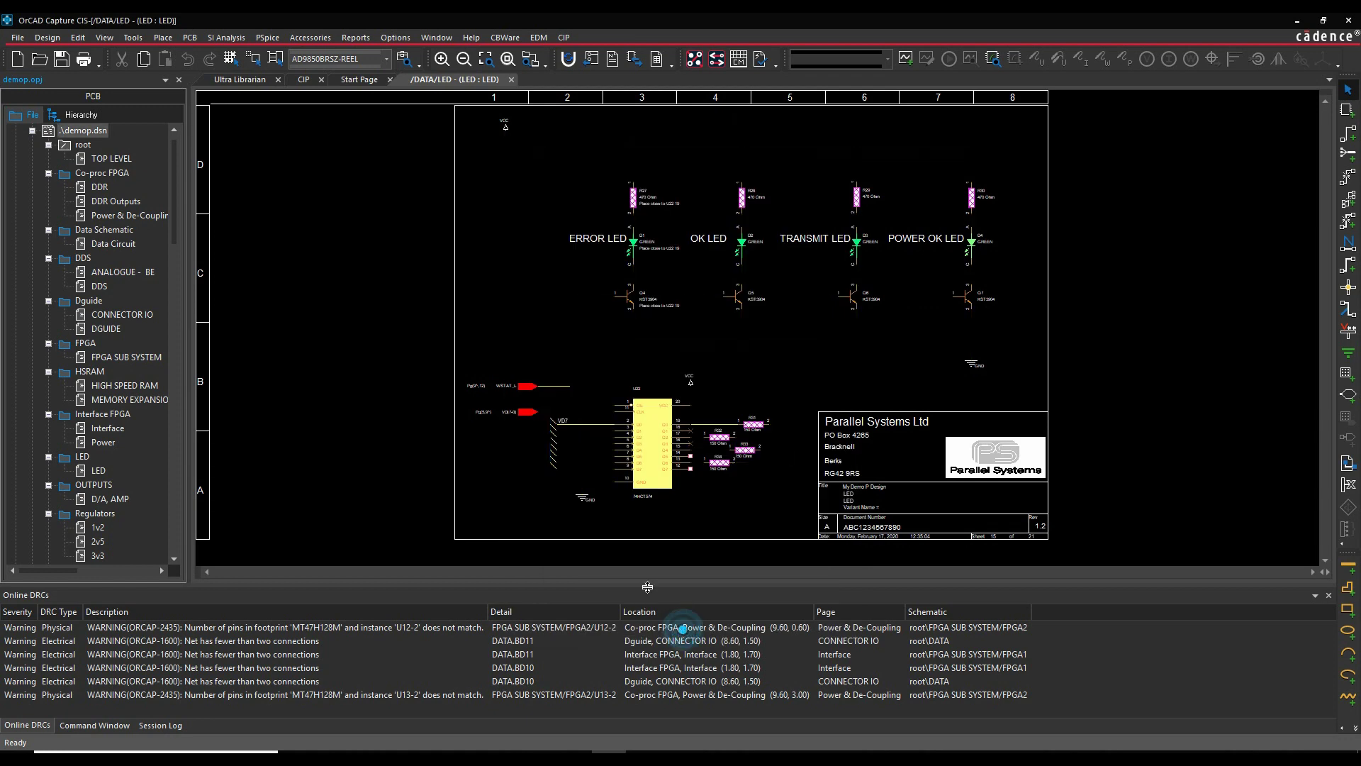
# Step: Open the Part Manager for demop.dsn and widen the Part Status column
pyautogui.rightClick(89, 131)
pyautogui.click(190, 464)
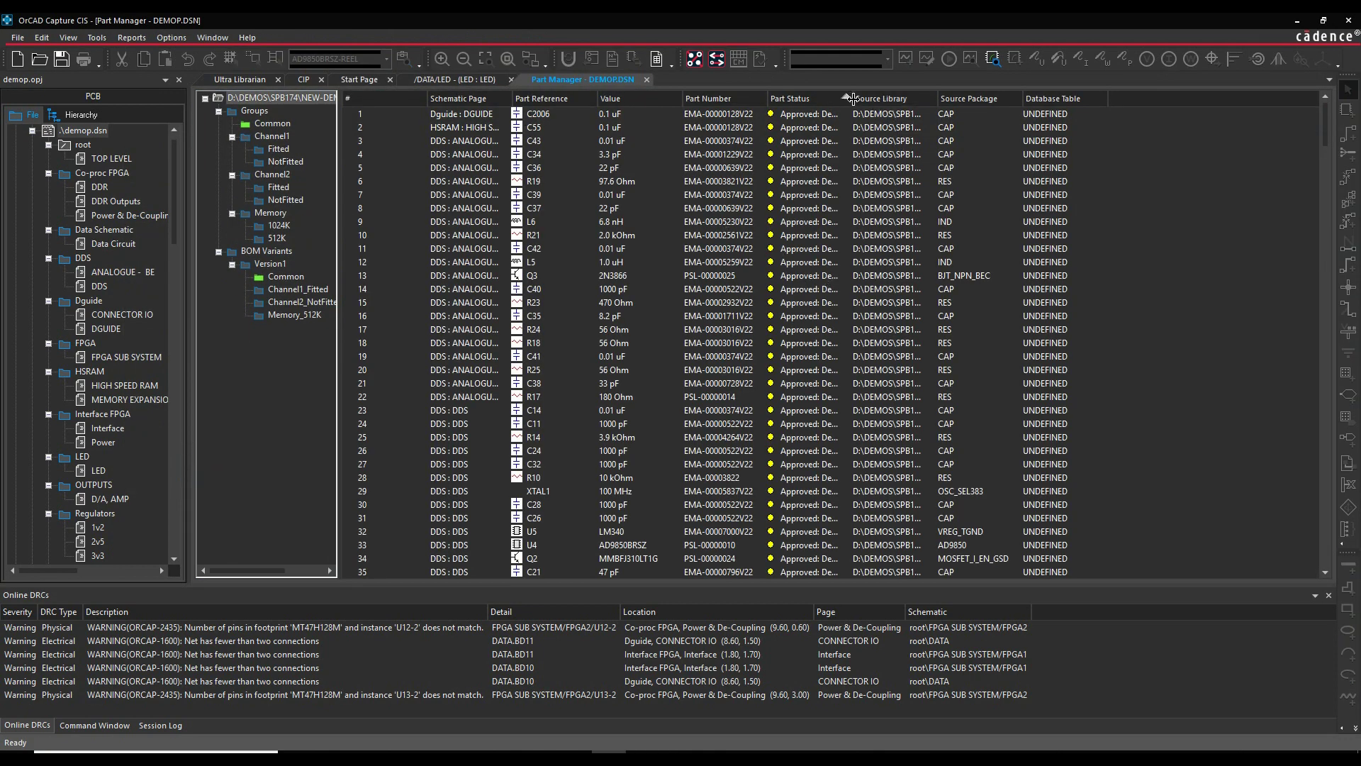
pyautogui.moveTo(852, 99); pyautogui.dragTo(924, 100)
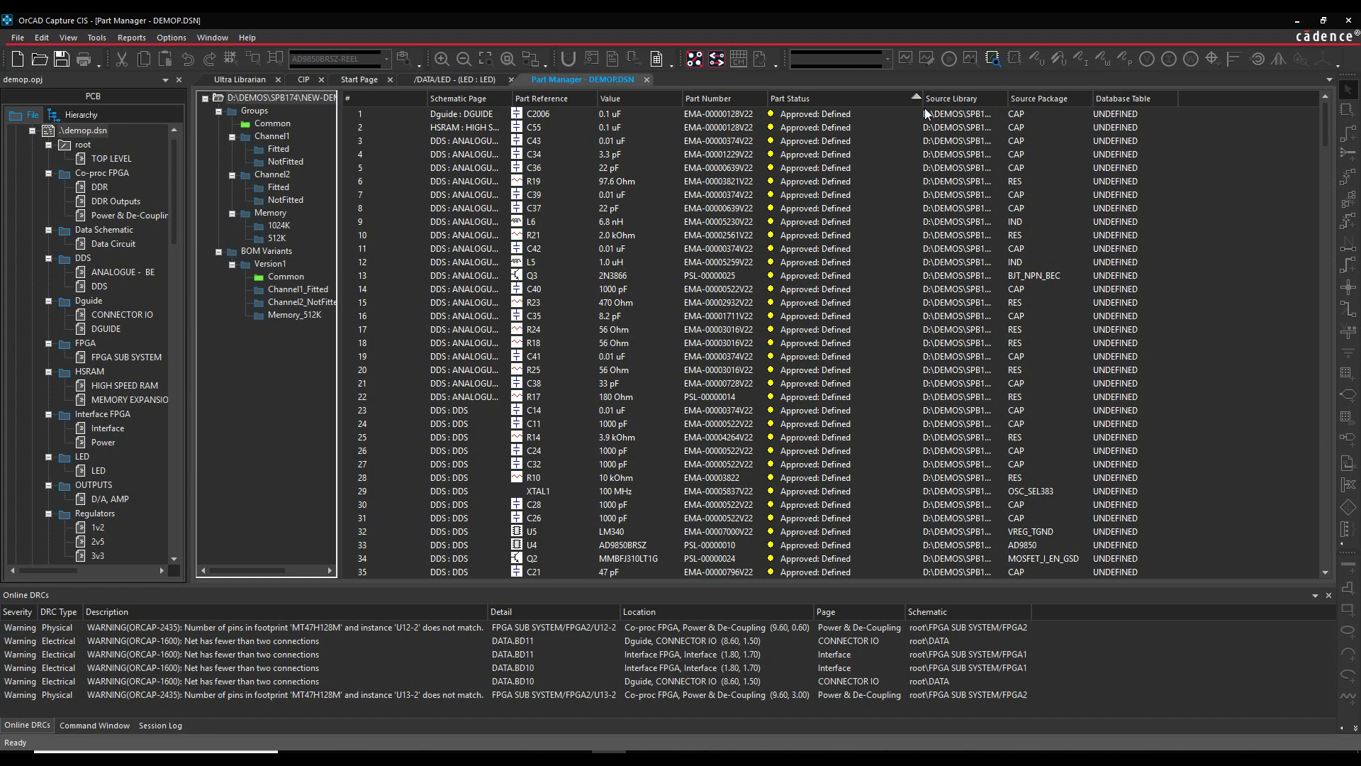
pyautogui.click(96, 37)
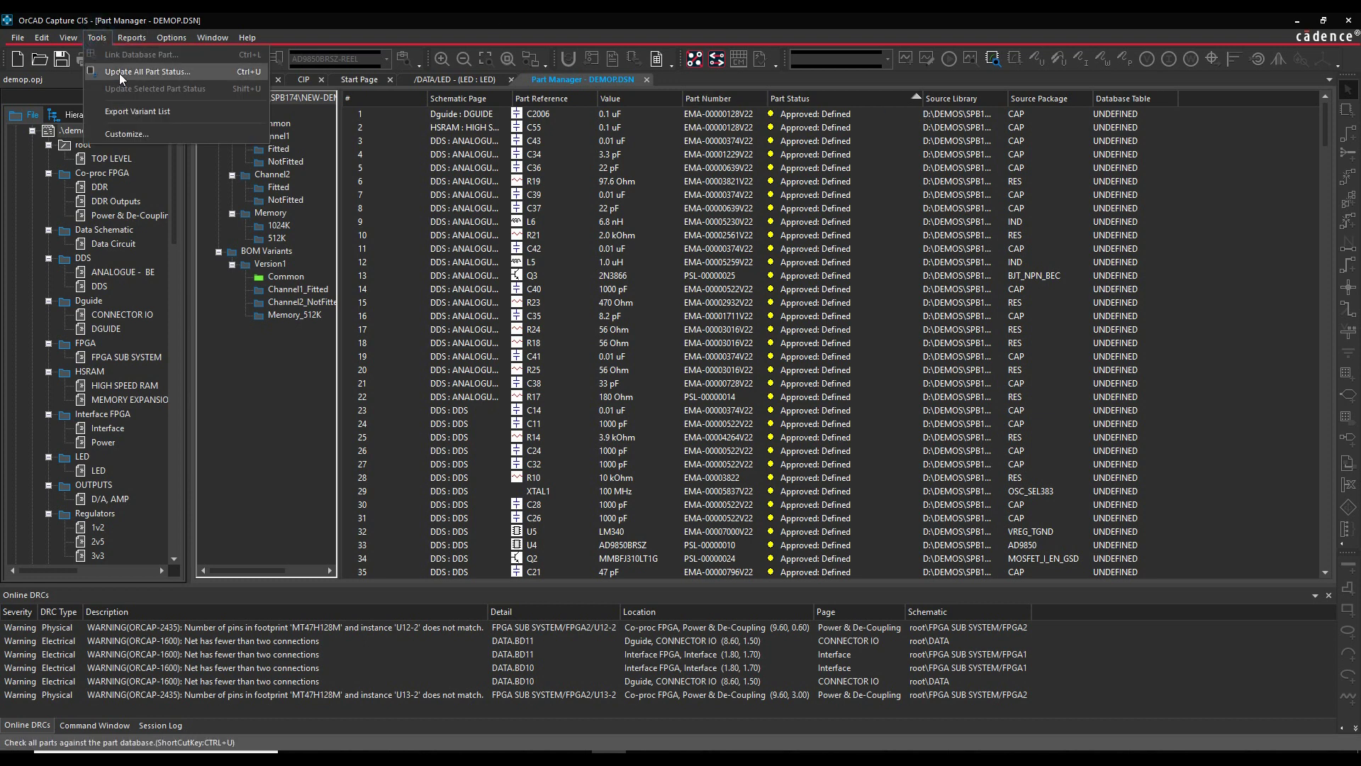
# Step: Update all part statuses, confirm the undo warning, and sort the parts list by Value
pyautogui.click(122, 74)
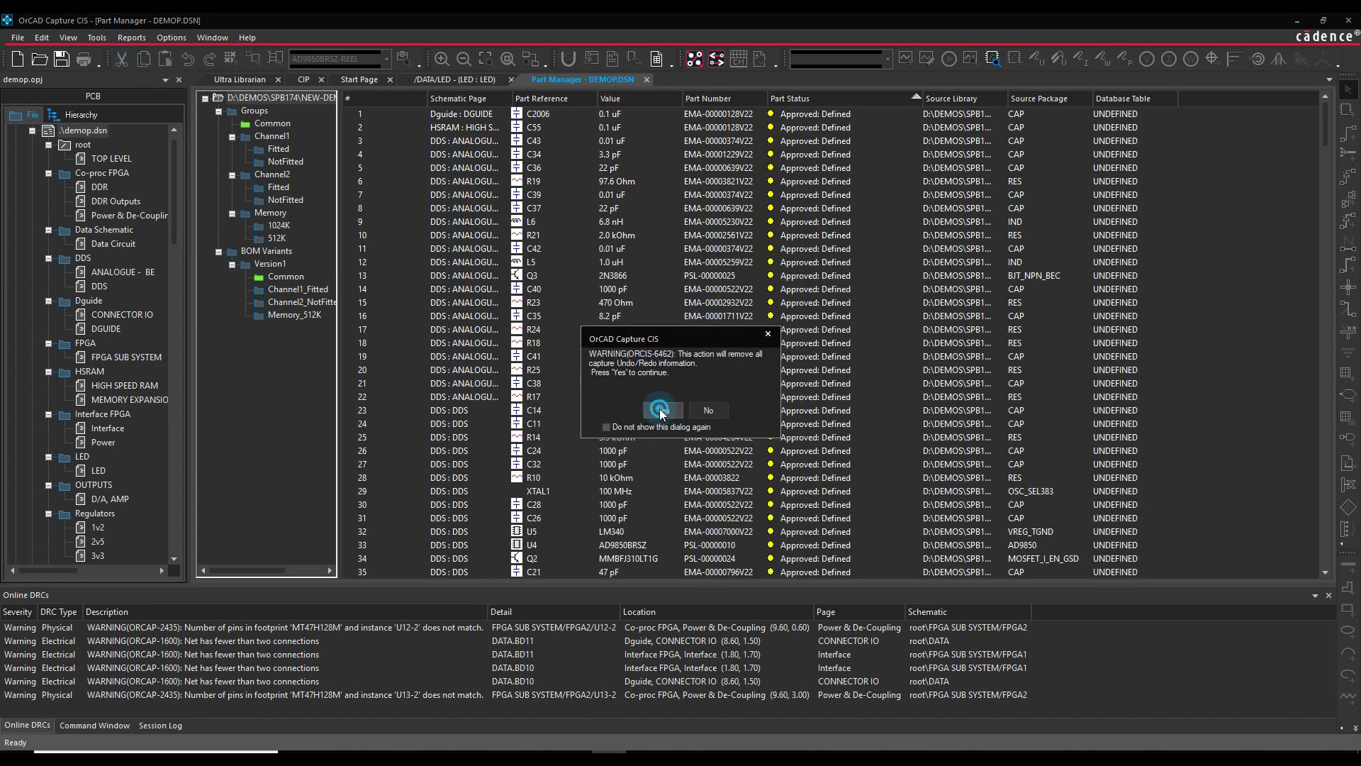
pyautogui.click(661, 410)
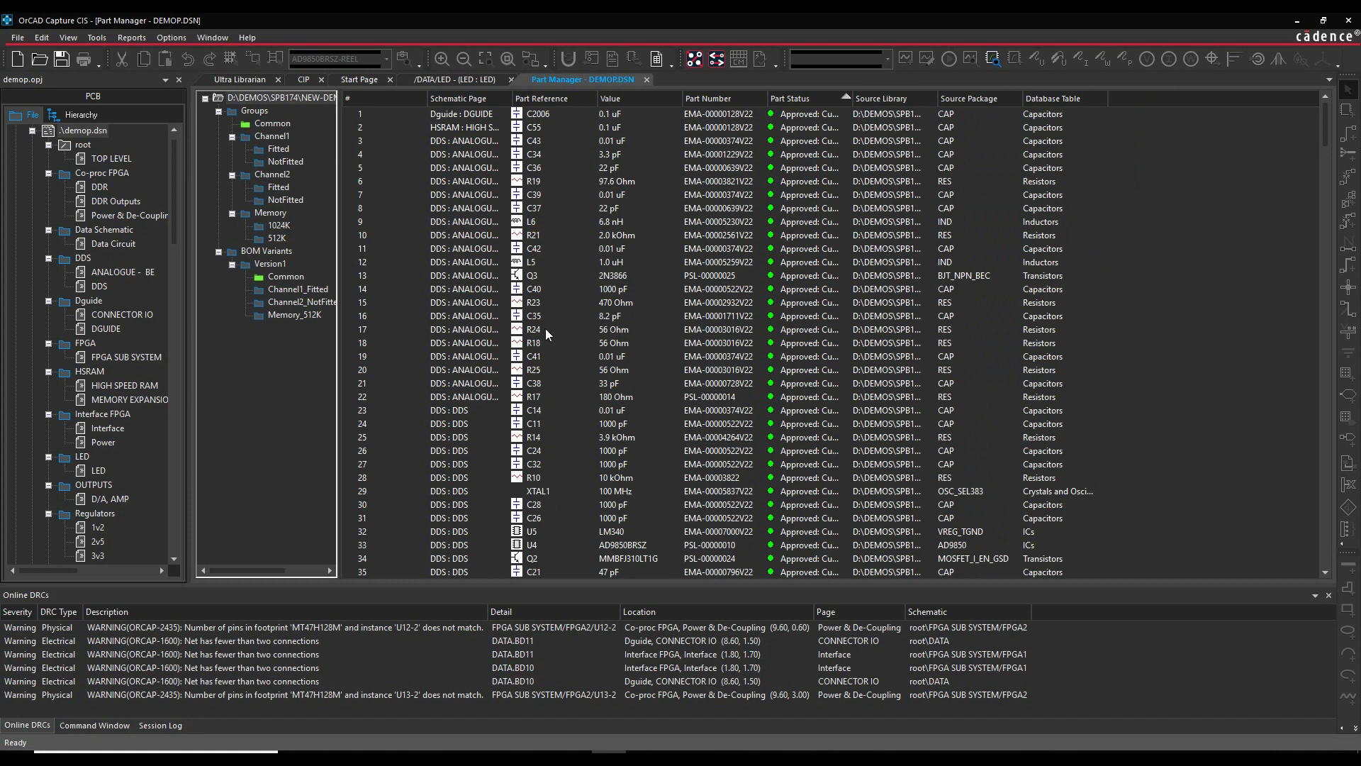
pyautogui.click(645, 97)
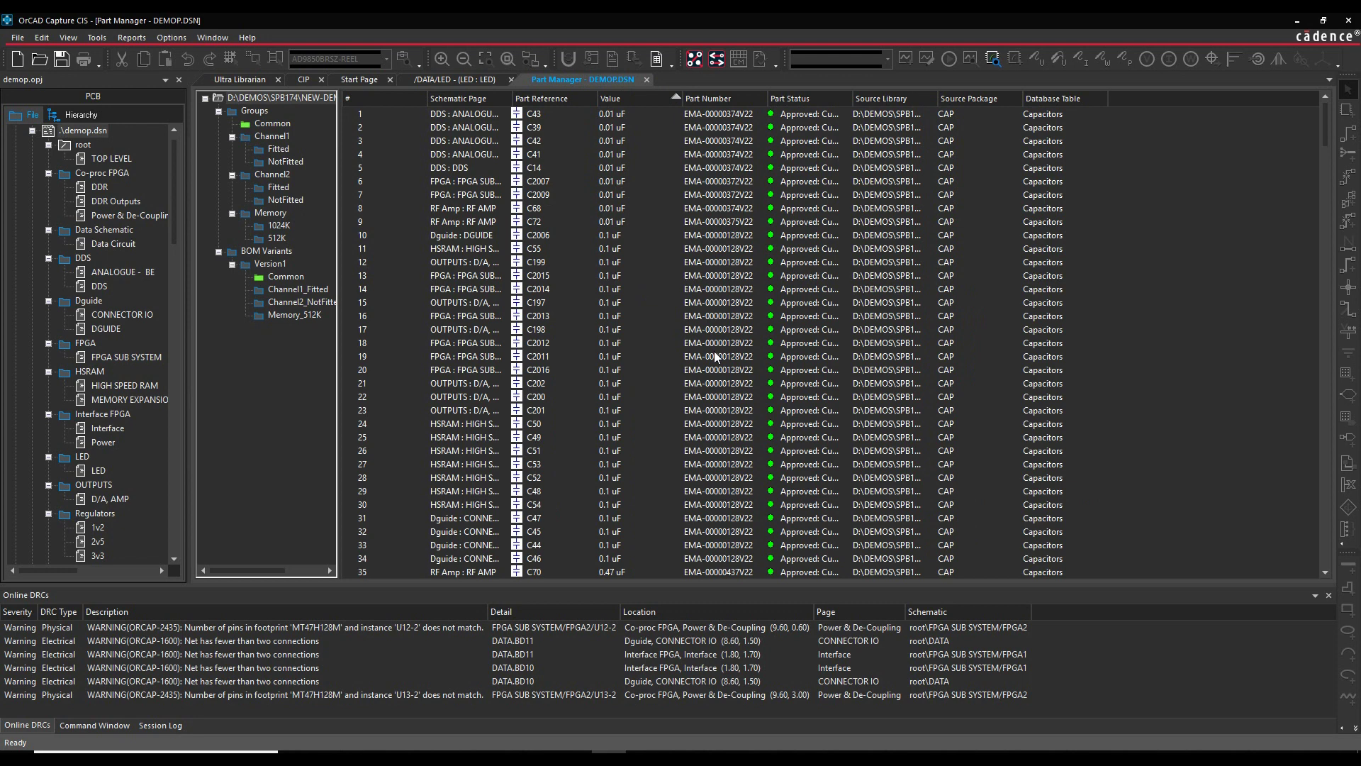
pyautogui.scroll(-6, 706, 367)
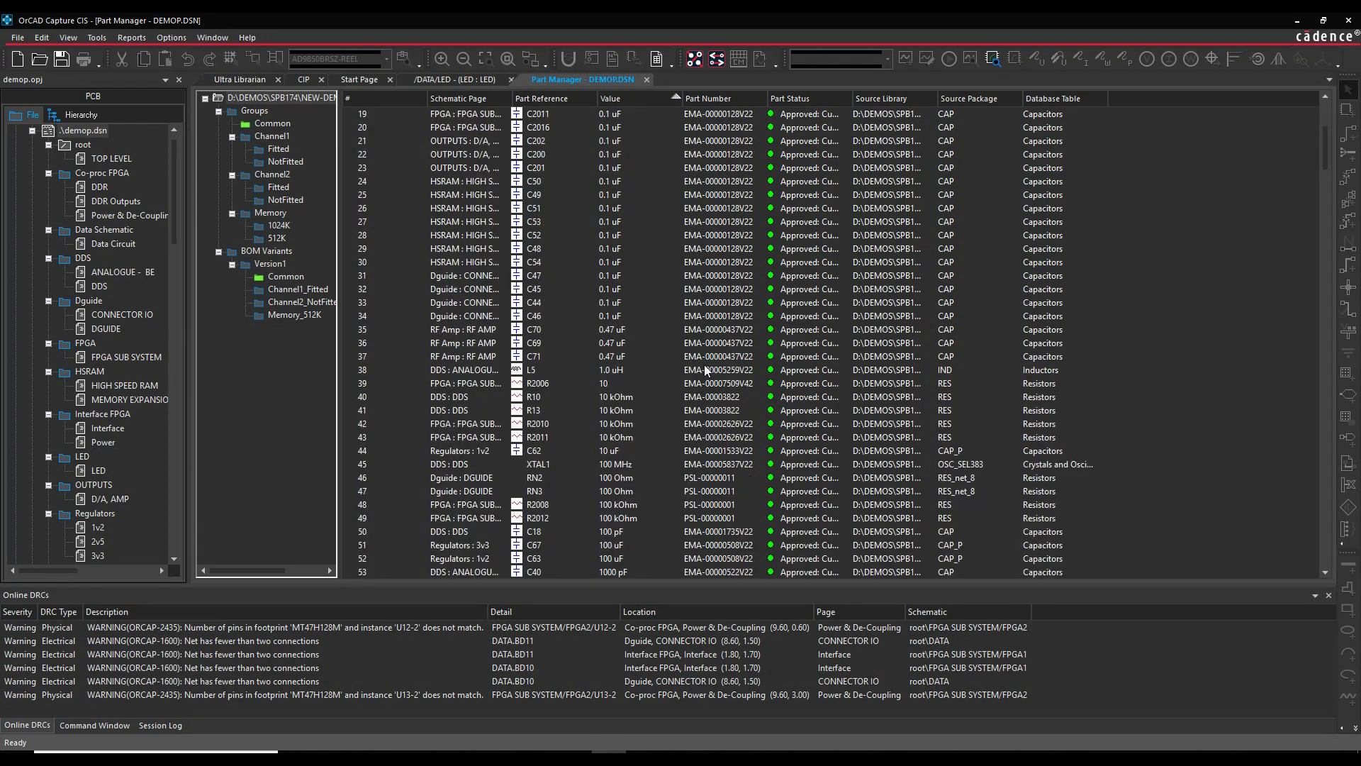
pyautogui.scroll(-13, 706, 370)
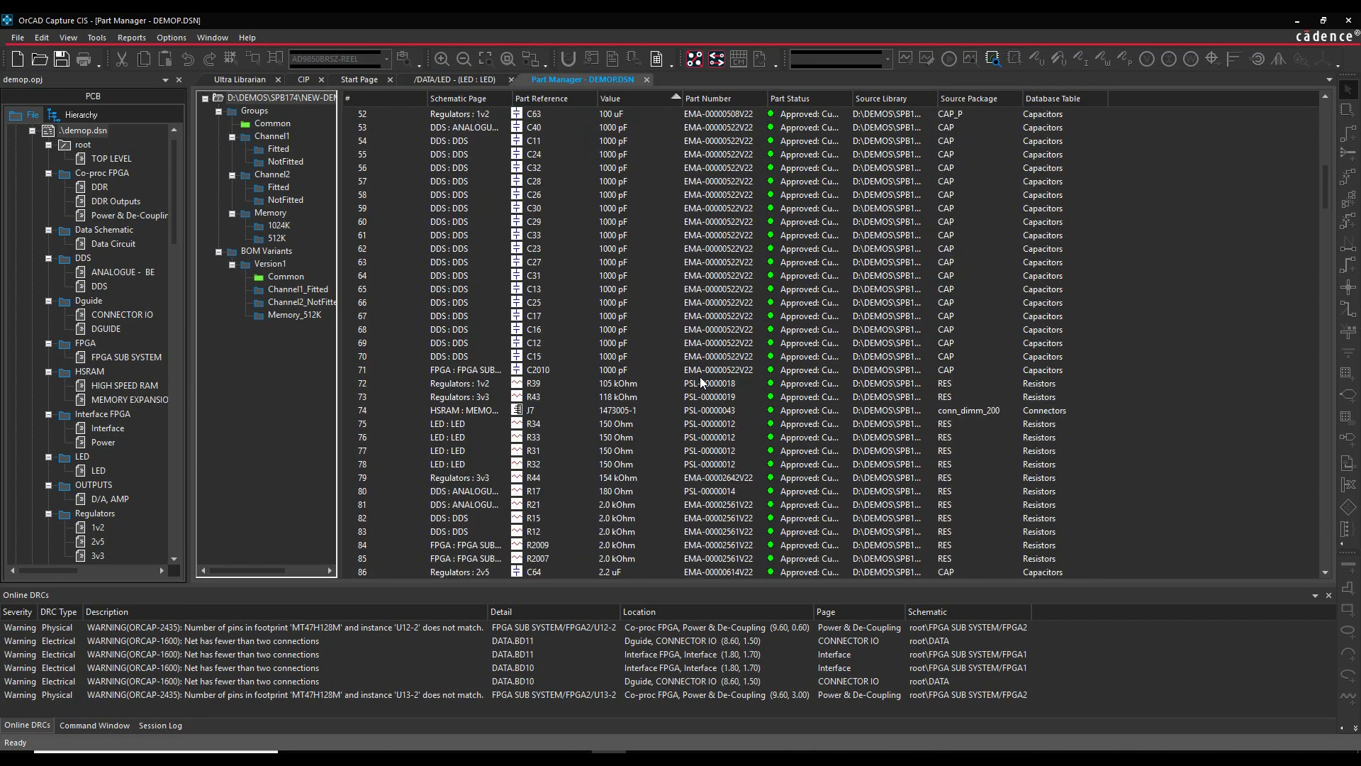
pyautogui.scroll(-2, 702, 381)
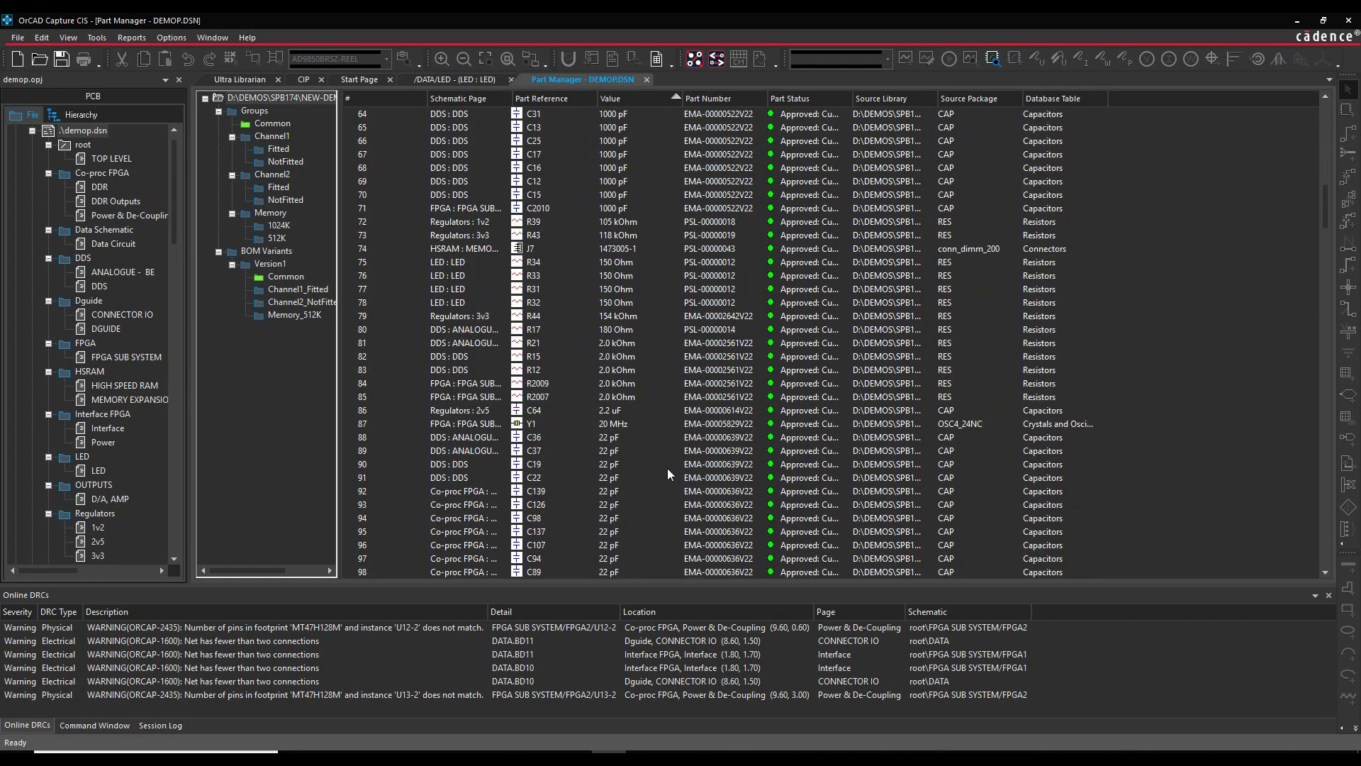
pyautogui.click(600, 344)
# Step: Select the five 2.0 kOhm resistors and start Link Database Part, accepting the warning
pyautogui.keyDown('shift'); pyautogui.click(606, 399); pyautogui.keyUp('shift')
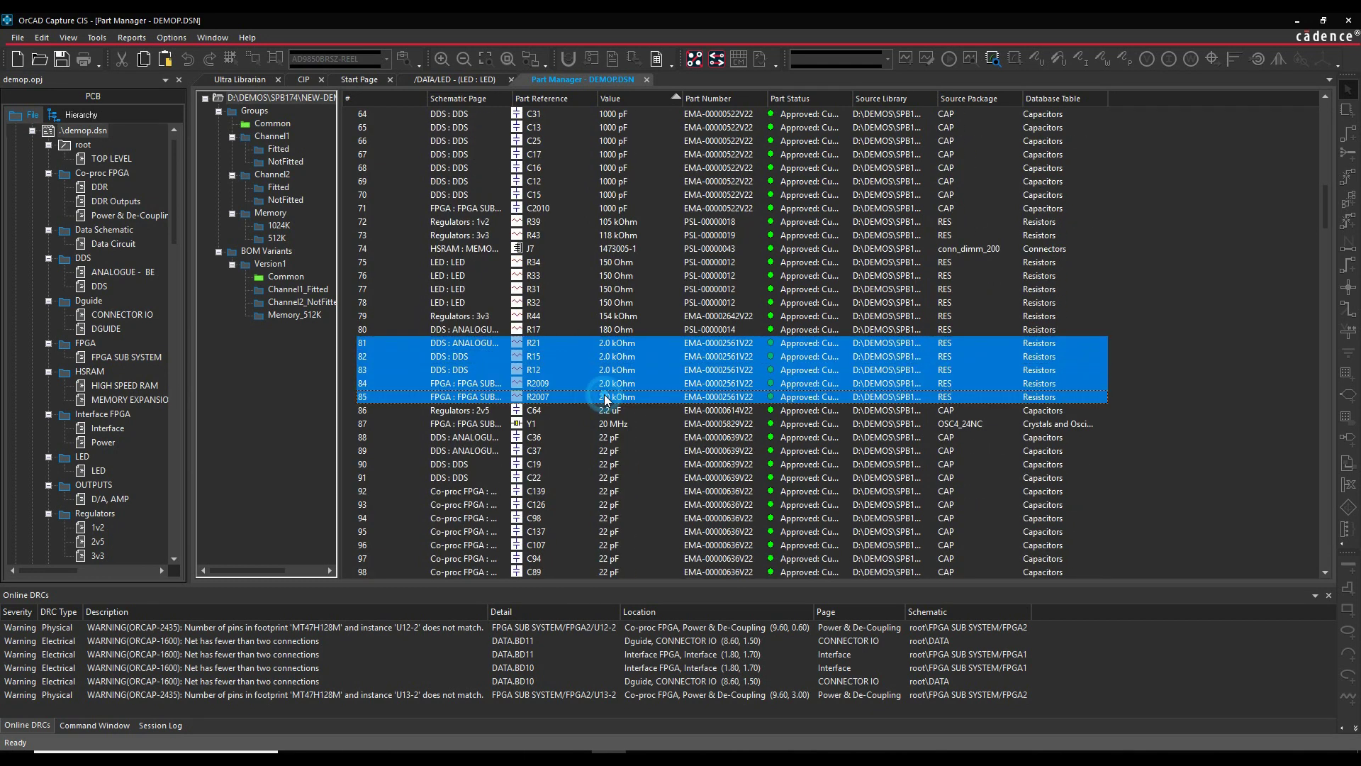
pyautogui.rightClick(607, 399)
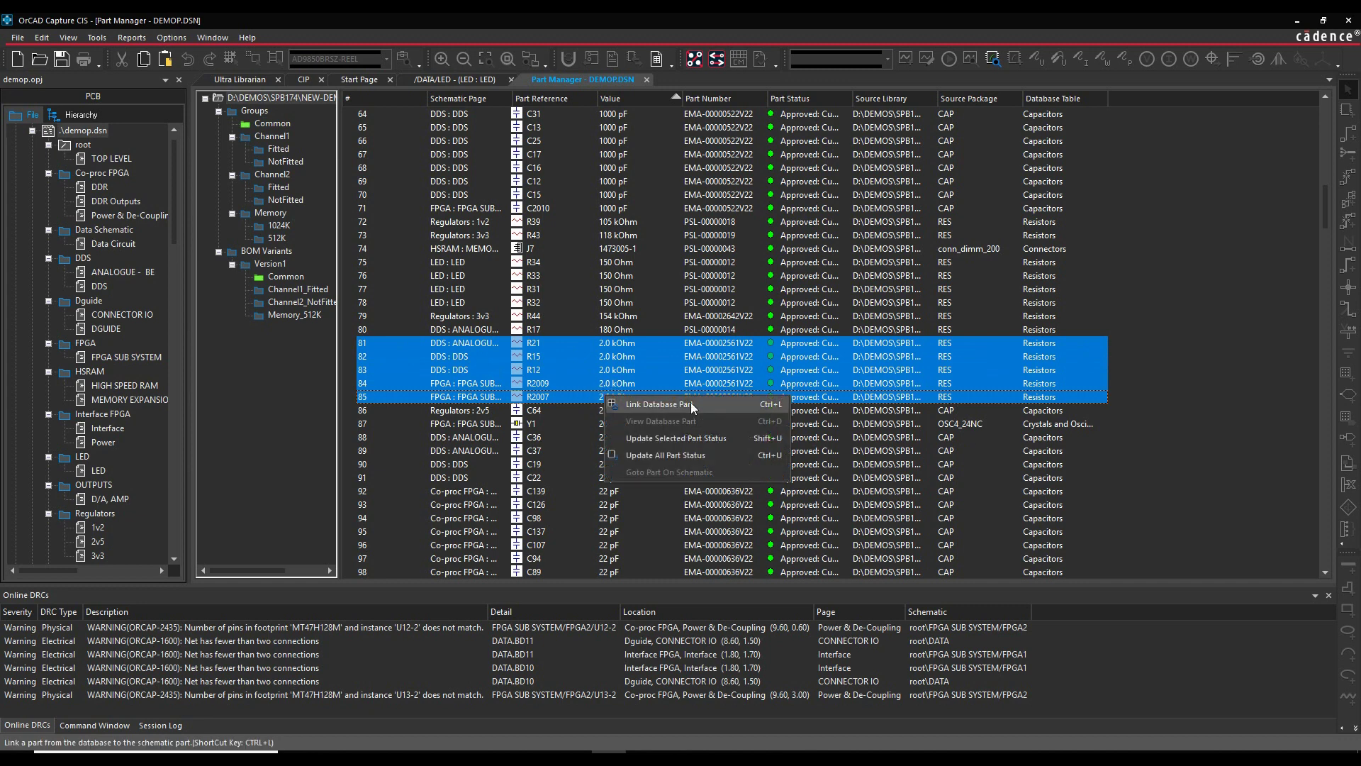
pyautogui.click(691, 402)
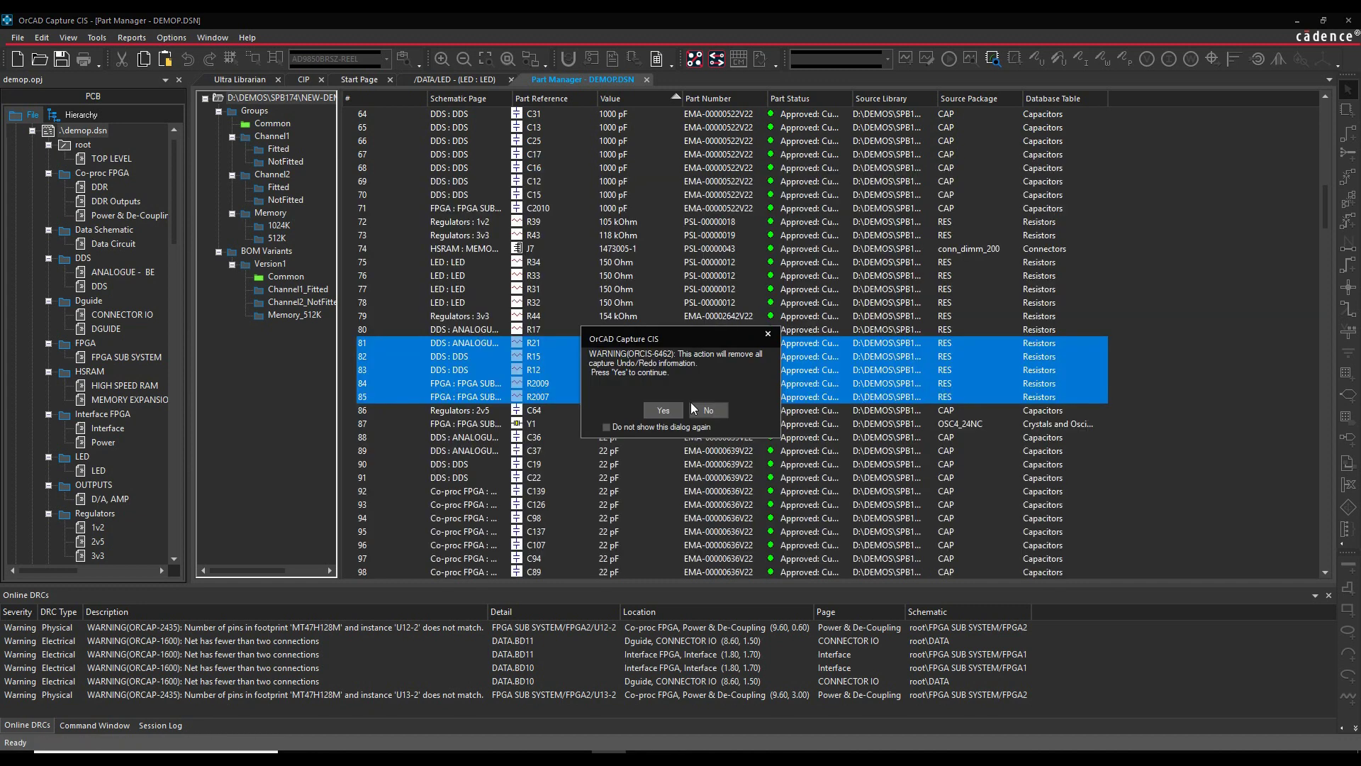
pyautogui.click(652, 411)
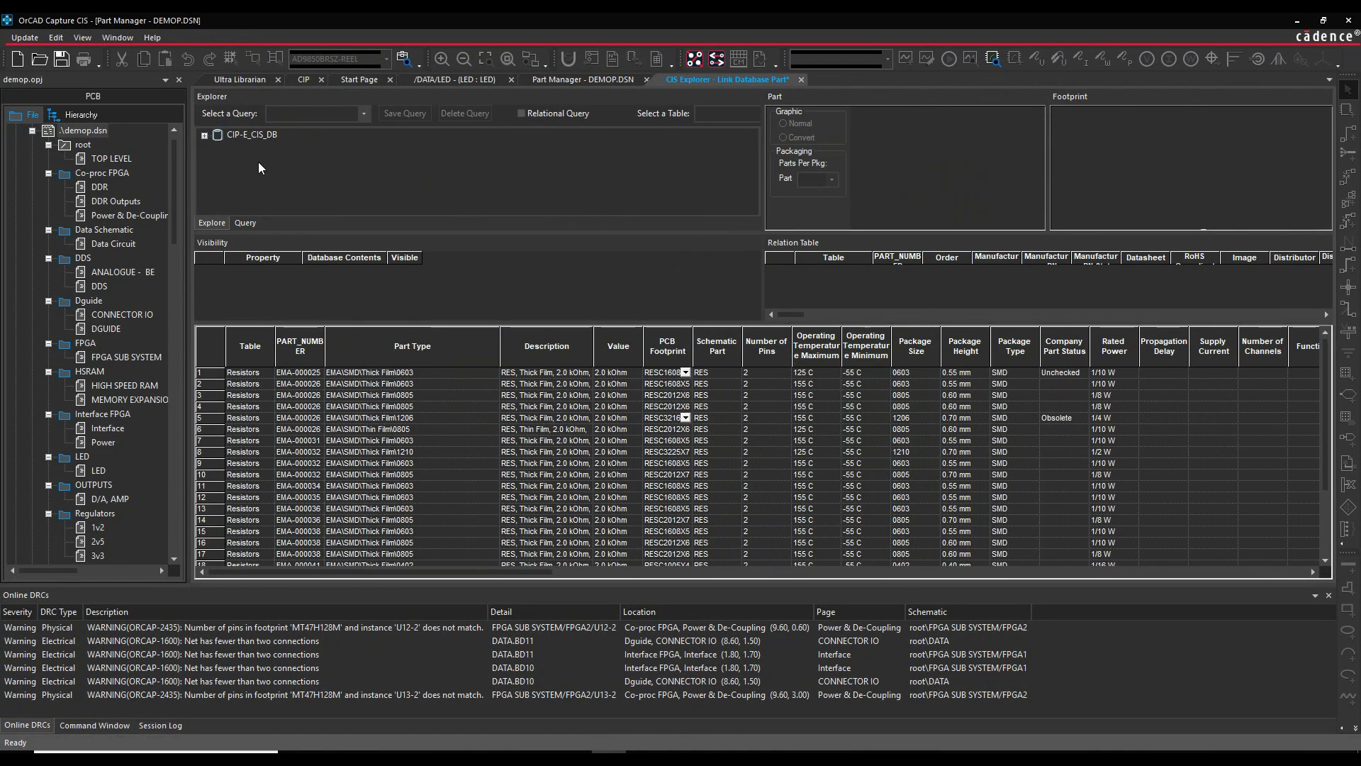
# Step: Query the database for Value = 249 Ohm, pick the first result, and return to Part Manager
pyautogui.click(246, 223)
pyautogui.click(347, 147)
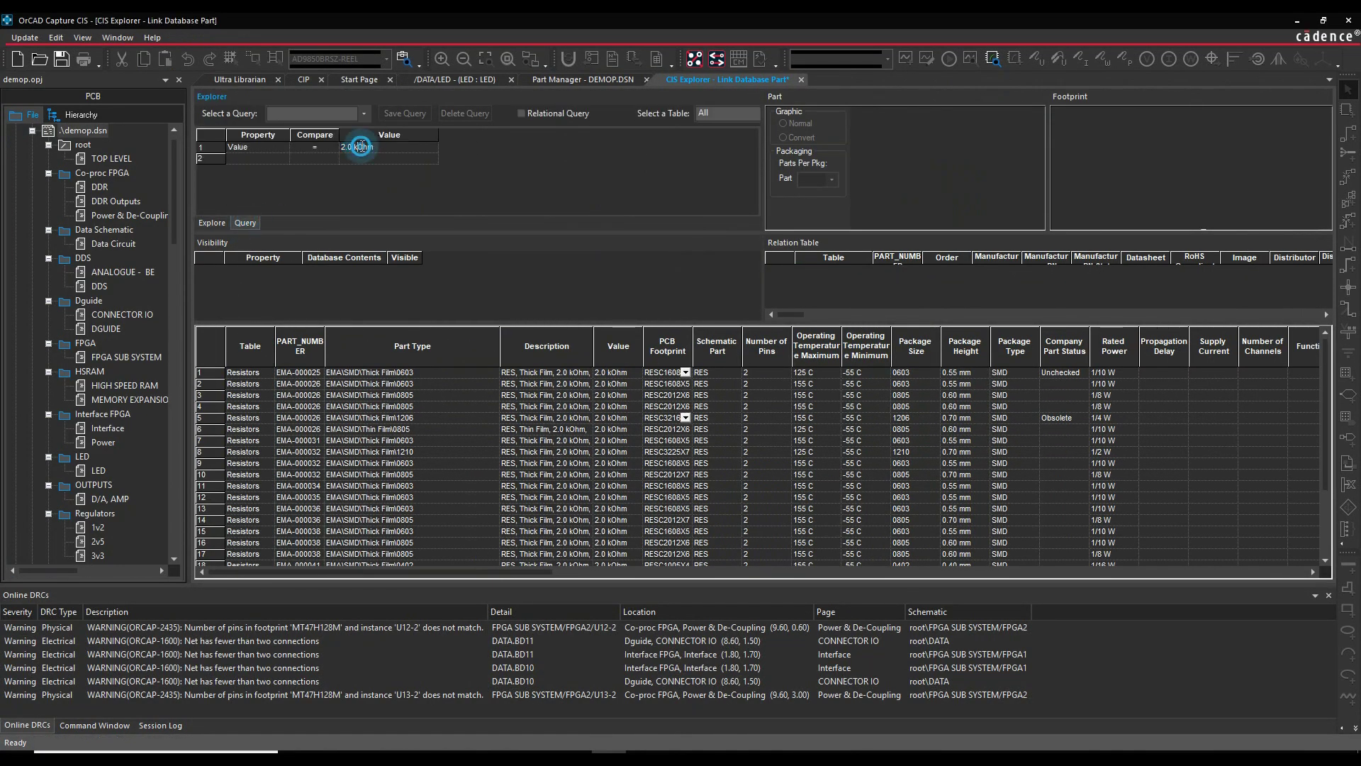
pyautogui.doubleClick(347, 148)
pyautogui.write('23')
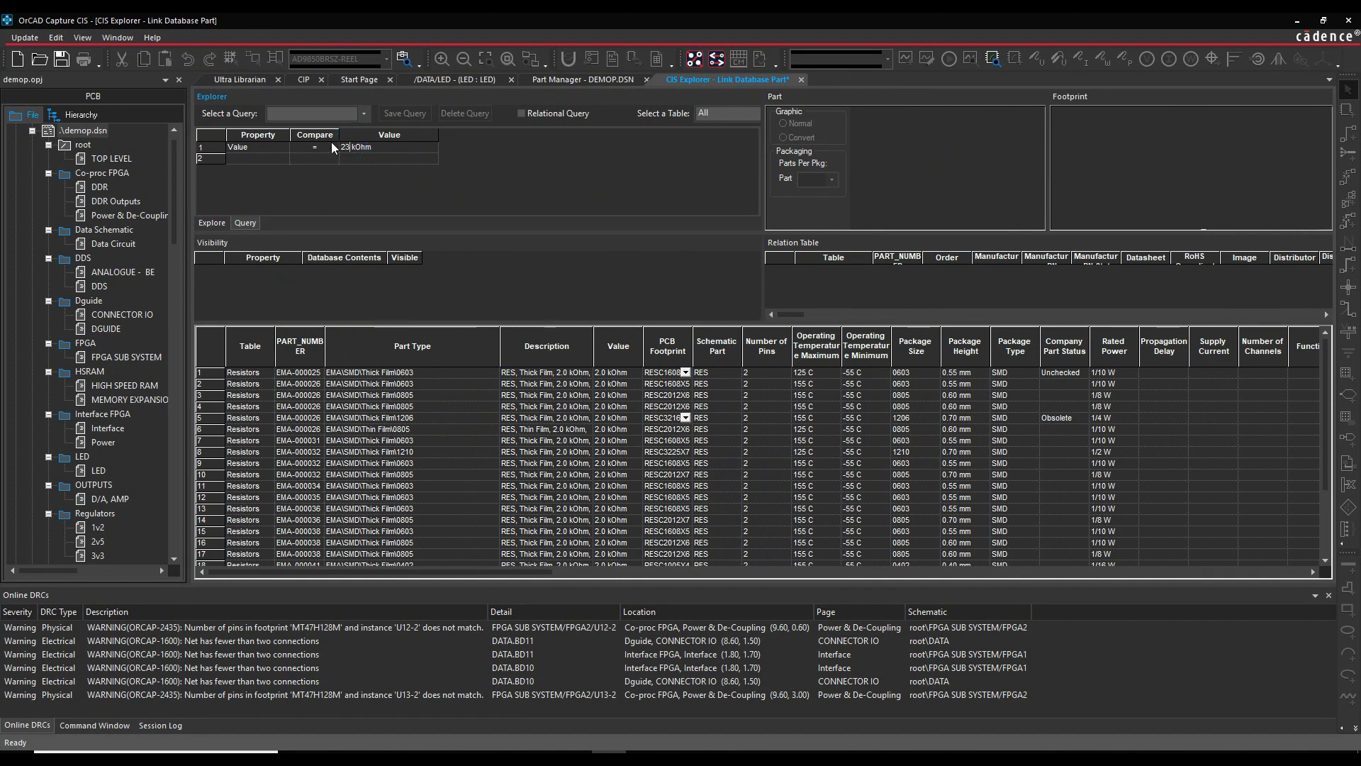
pyautogui.write('9')
pyautogui.press('Return')
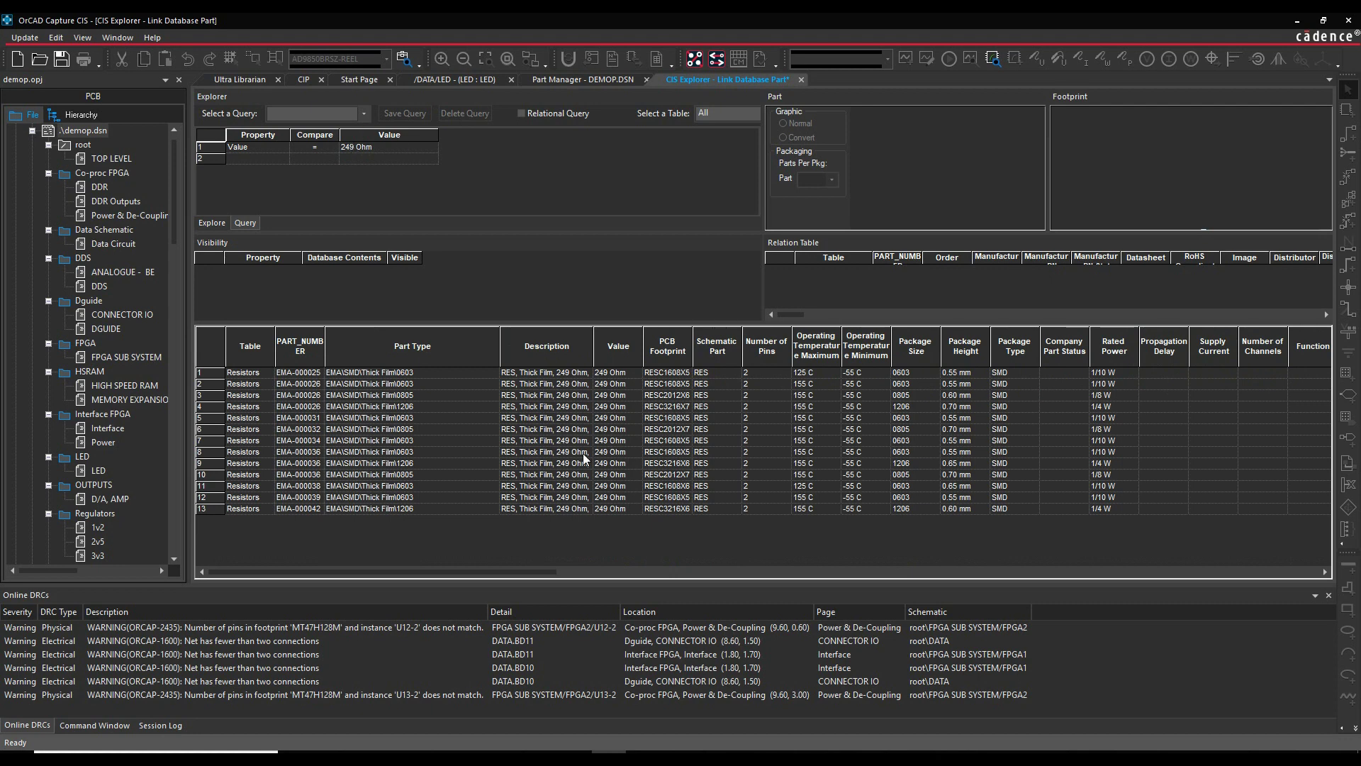
pyautogui.click(568, 373)
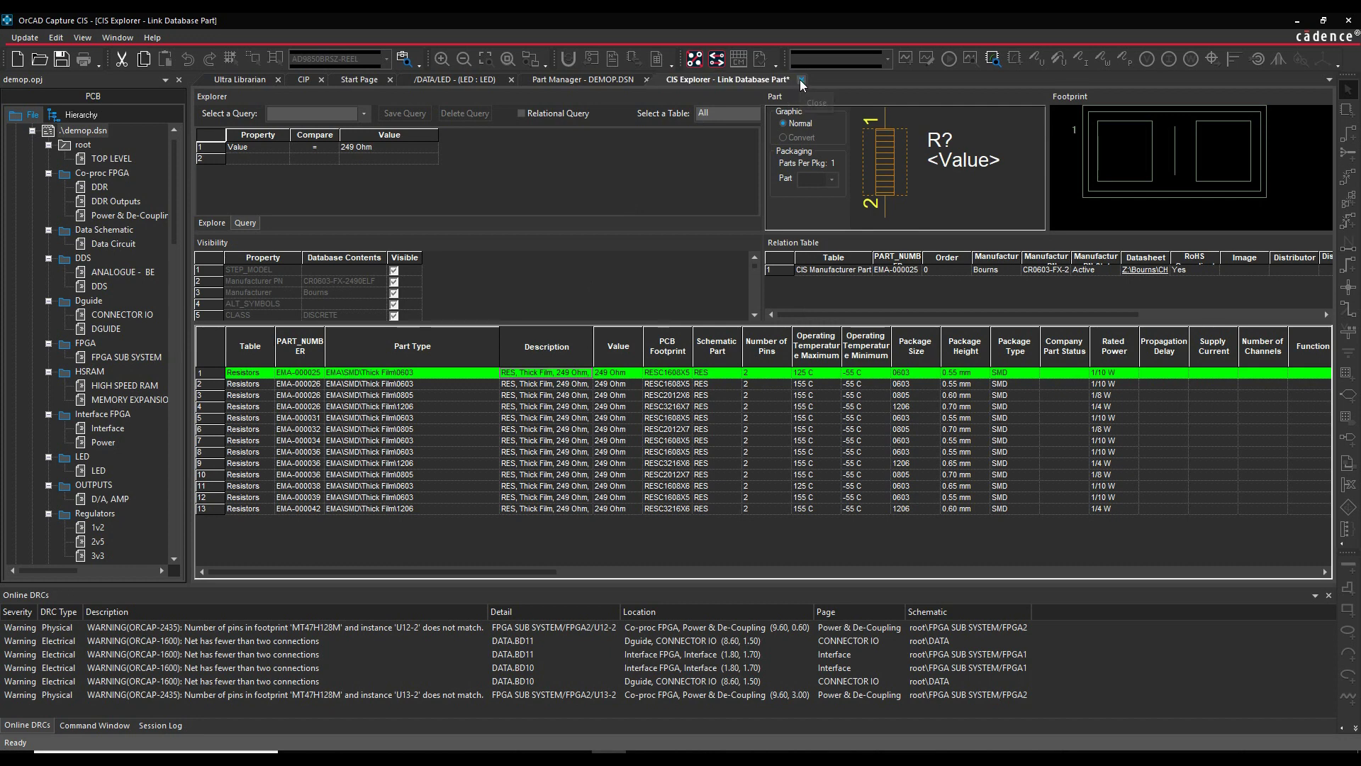
pyautogui.click(583, 79)
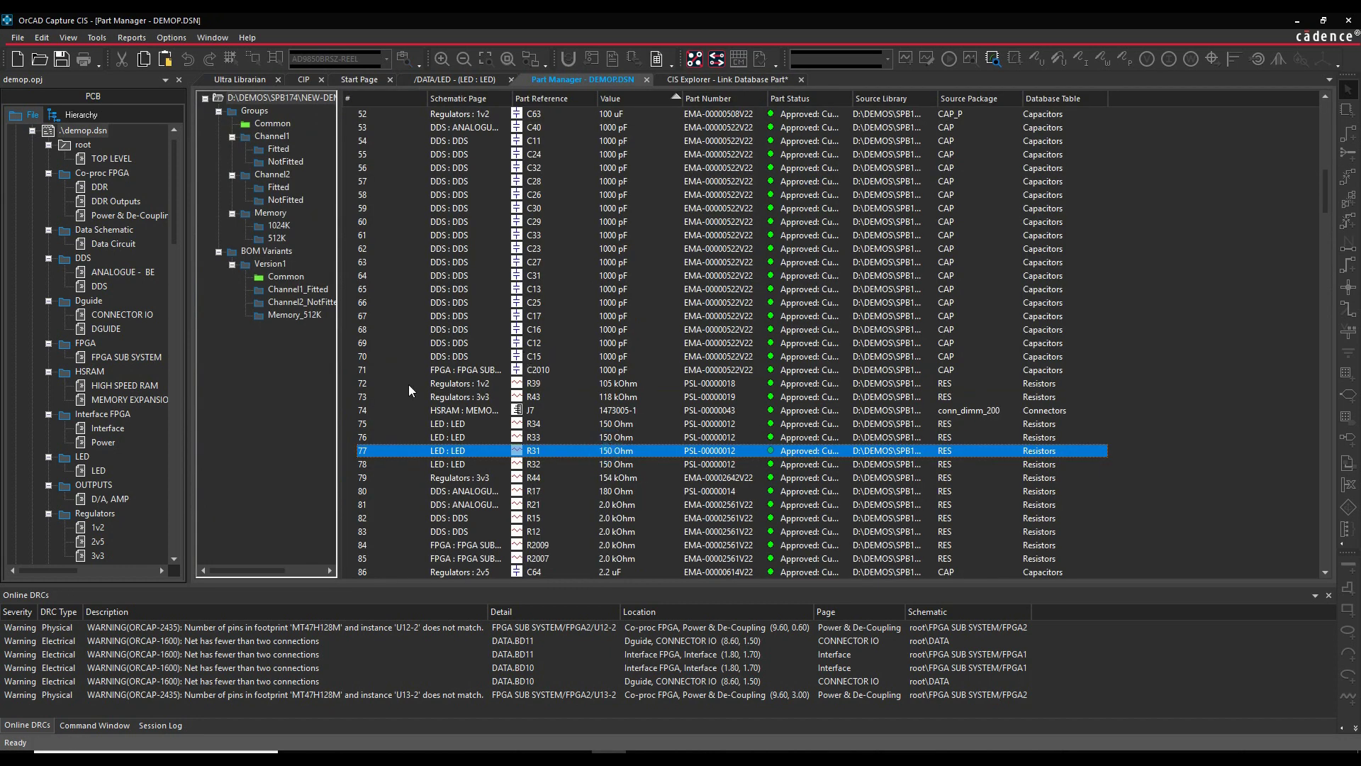